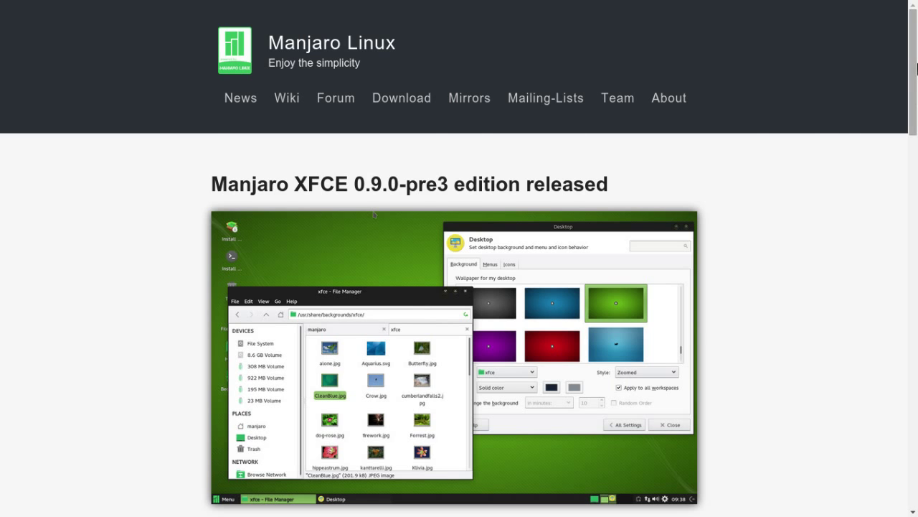
# - Scroll through the Manjaro release notes and feature list in the browser
pyautogui.scroll(-3, 917, 91)
pyautogui.moveTo(916, 91); pyautogui.dragTo(916, 112)
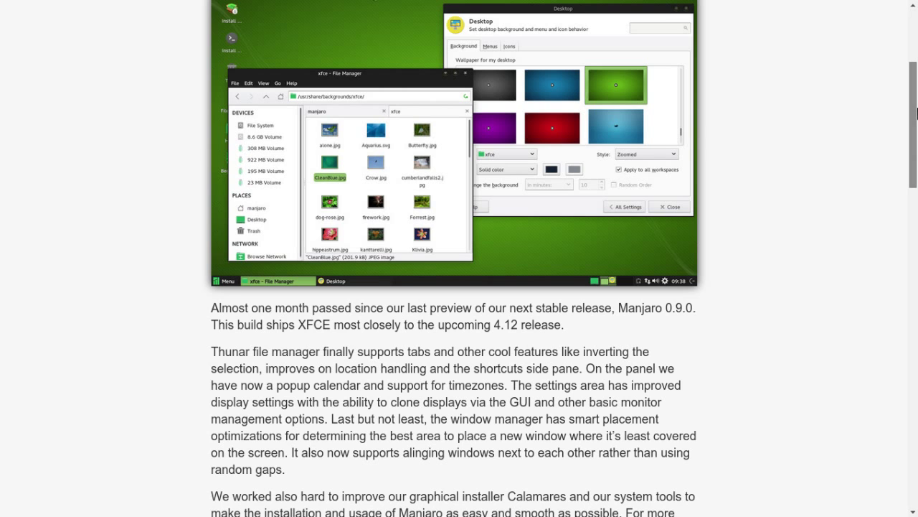
pyautogui.moveTo(916, 113); pyautogui.dragTo(916, 140)
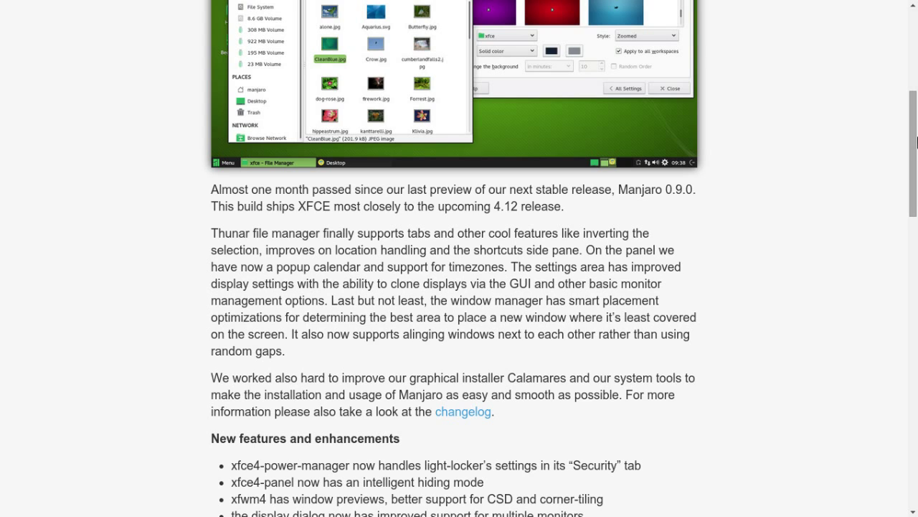
pyautogui.moveTo(917, 141); pyautogui.dragTo(916, 61)
pyautogui.scroll(-5, 374, 214)
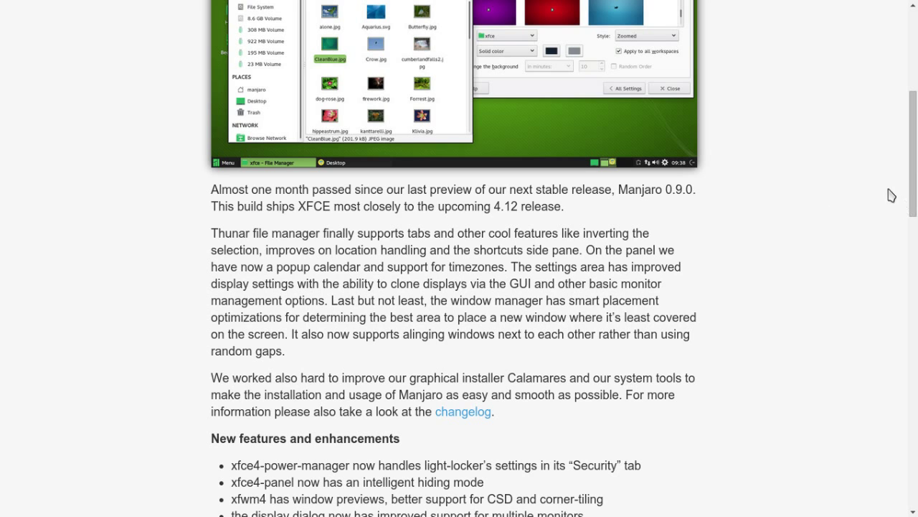
pyautogui.moveTo(914, 158); pyautogui.dragTo(916, 72)
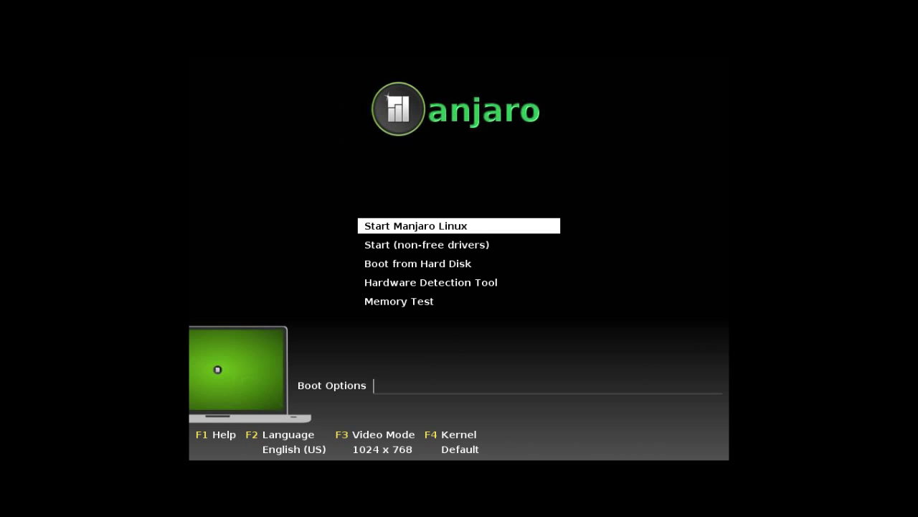
# - Boot Start Manjaro Linux from the live CD menu into the XFCE desktop
pyautogui.press('Return')
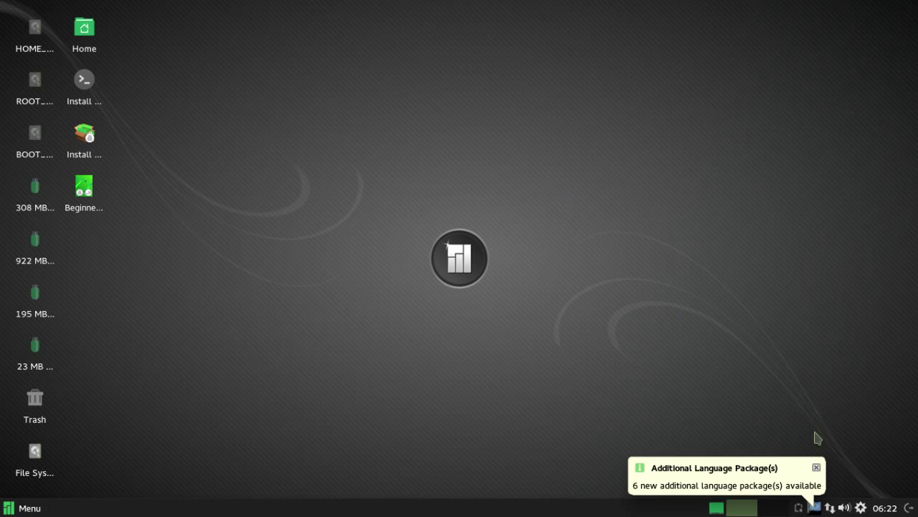
# - Dismiss the language packages notice and draw a selection box on the empty desktop
pyautogui.click(816, 467)
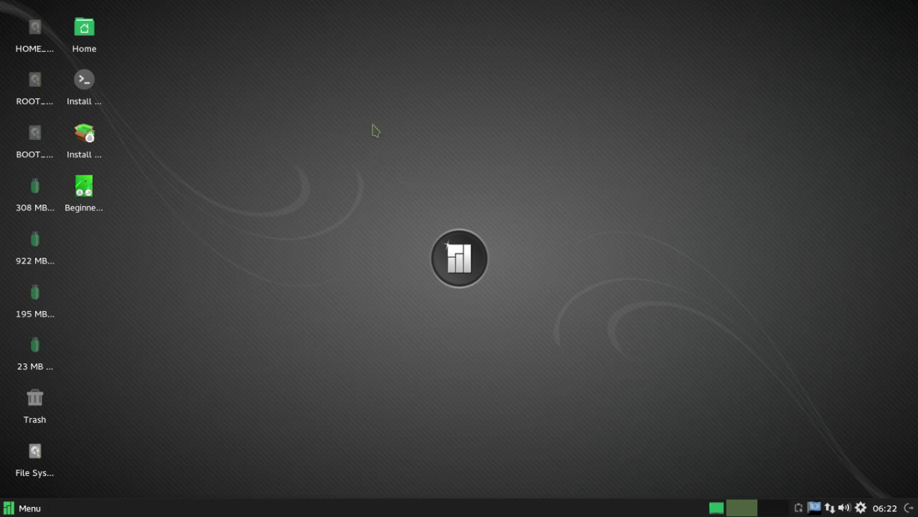
pyautogui.moveTo(294, 227); pyautogui.dragTo(350, 270)
# - Enlarge the application menu to show all categories from Favorites to System, then close it
pyautogui.click(30, 508)
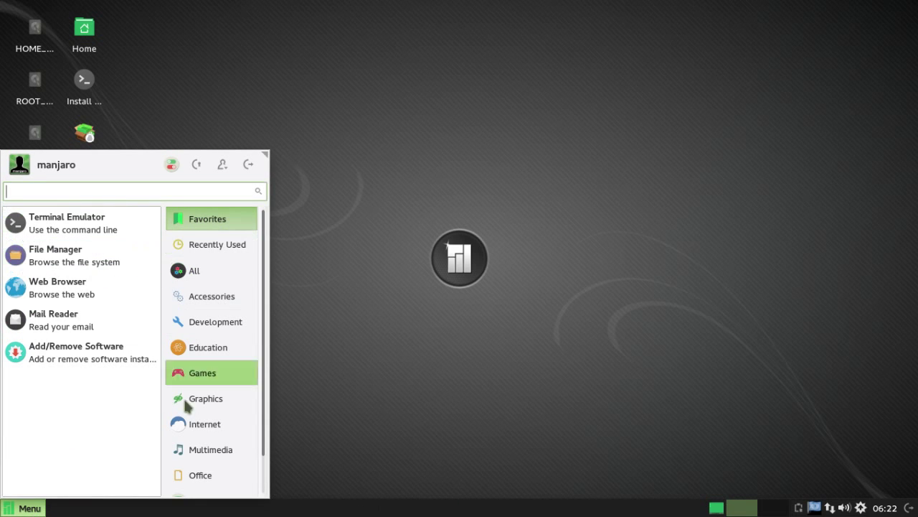
pyautogui.scroll(-2, 262, 318)
pyautogui.scroll(2, 237, 287)
pyautogui.moveTo(267, 153); pyautogui.dragTo(301, 36)
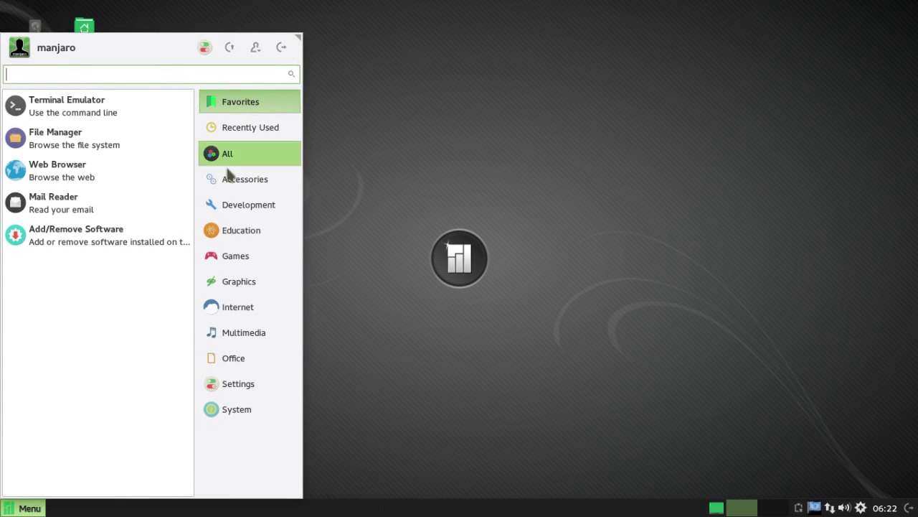
pyautogui.click(401, 297)
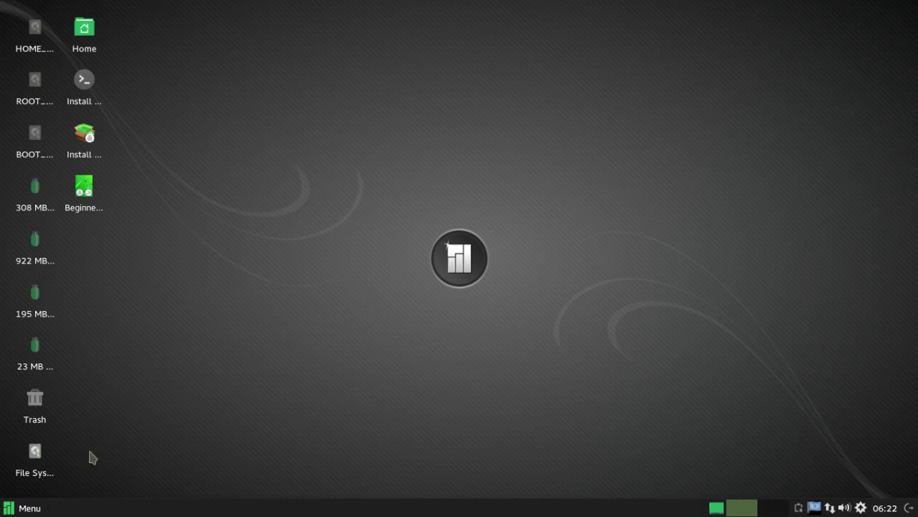
pyautogui.click(25, 508)
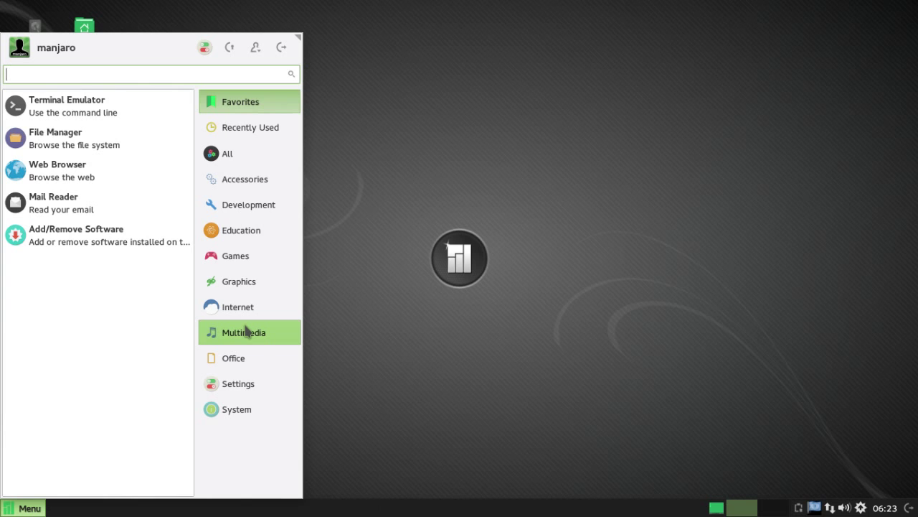
pyautogui.click(487, 223)
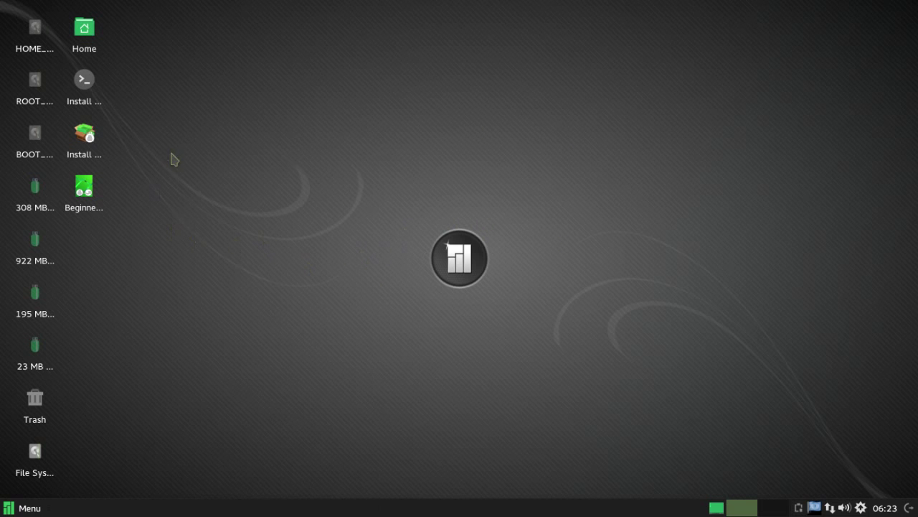
# - Launch the File Manager from the application menu and move its window toward the screen centre
pyautogui.click(36, 508)
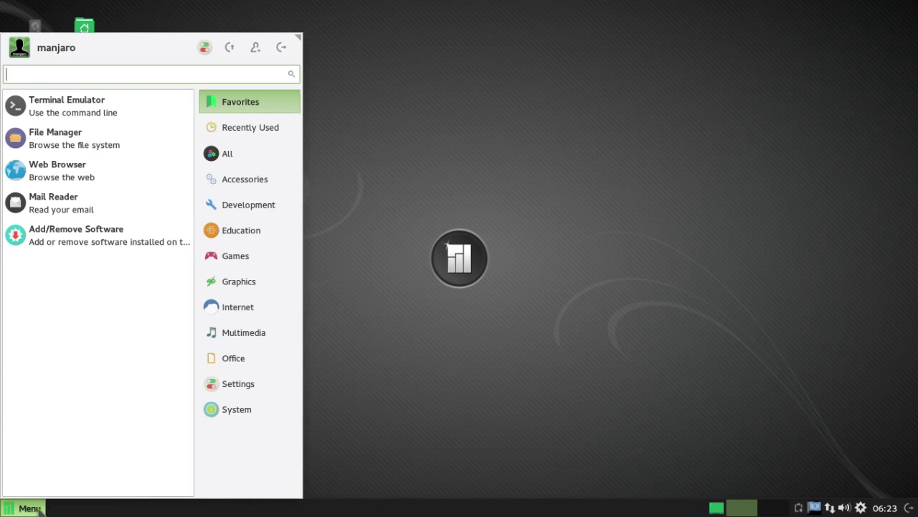
pyautogui.click(66, 141)
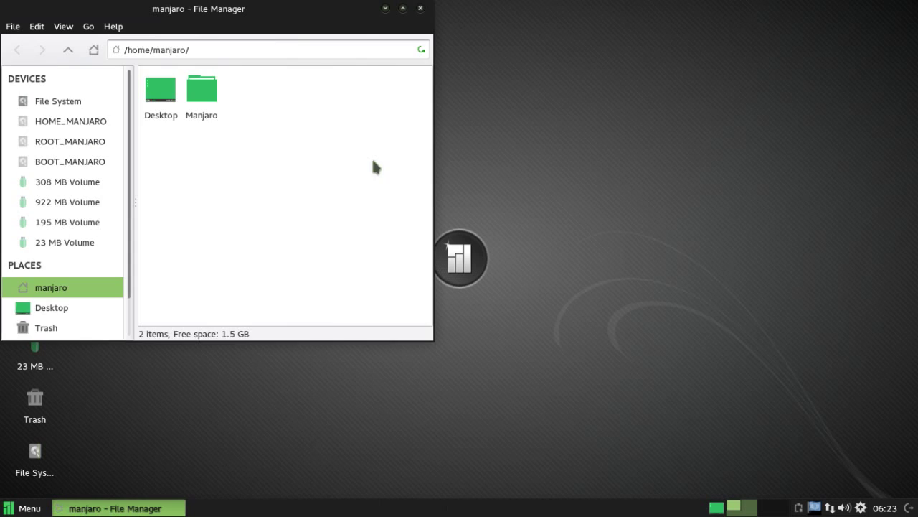
pyautogui.moveTo(281, 16); pyautogui.dragTo(606, 51)
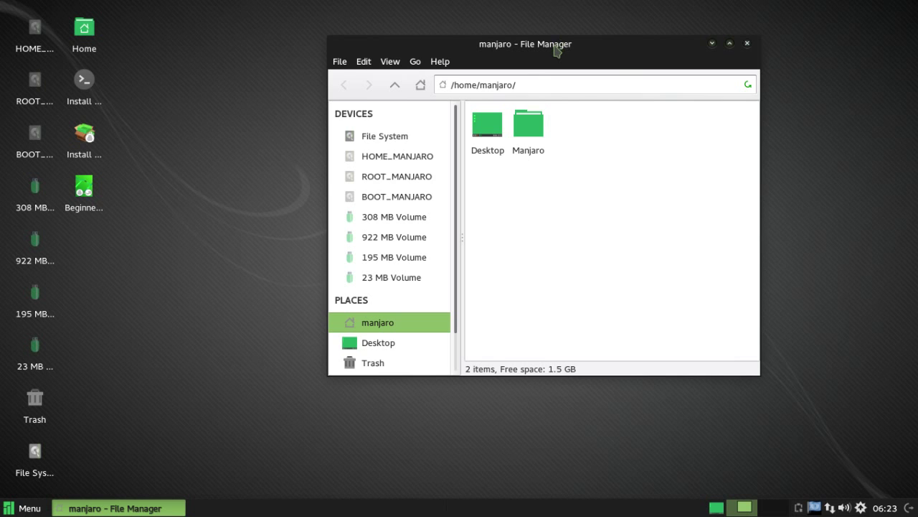
pyautogui.moveTo(557, 50); pyautogui.dragTo(911, 78)
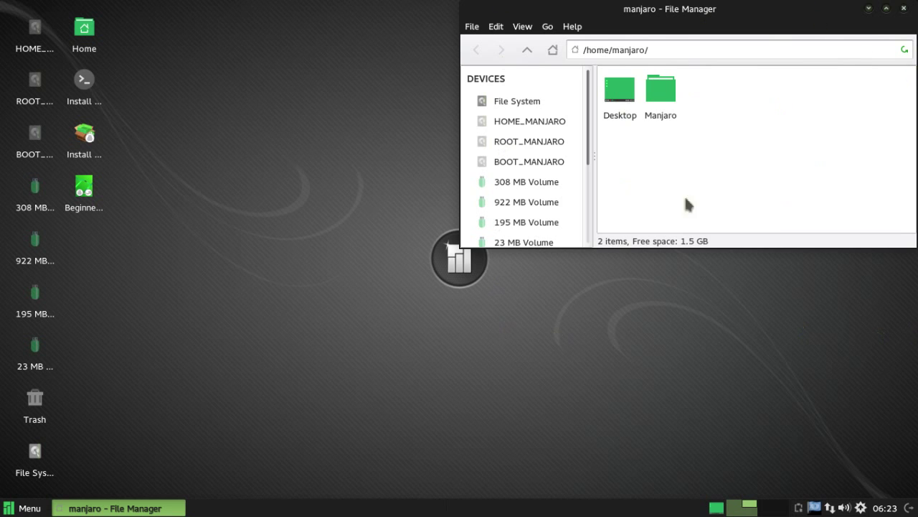
# - Snap and maximize the Thunar window, then restore it to a floating window
pyautogui.moveTo(737, 16); pyautogui.dragTo(641, 56)
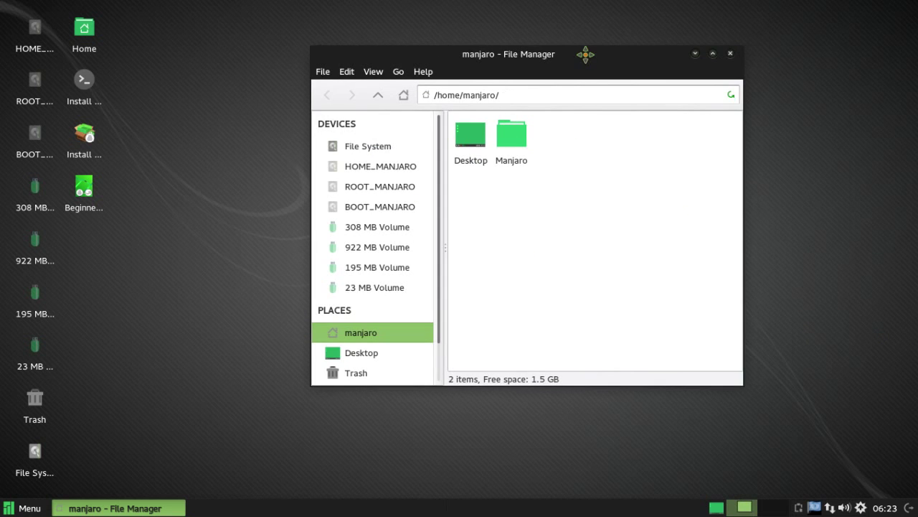
pyautogui.moveTo(542, 57); pyautogui.dragTo(914, 238)
pyautogui.moveTo(644, 14); pyautogui.dragTo(608, 50)
pyautogui.moveTo(407, 56); pyautogui.dragTo(3, 148)
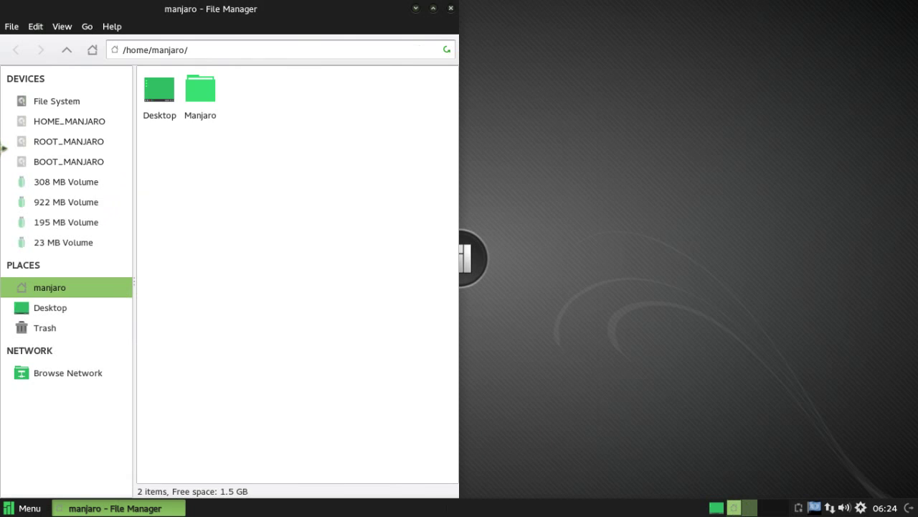
pyautogui.doubleClick(219, 16)
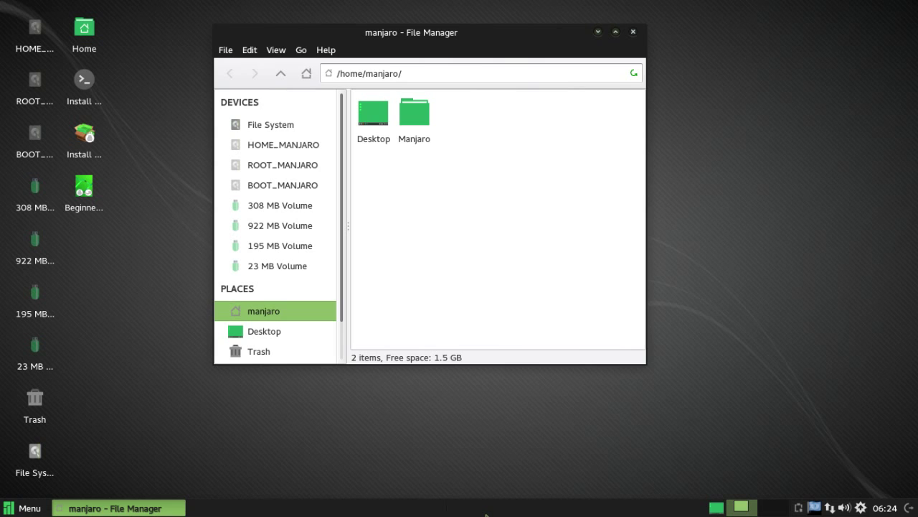
pyautogui.rightClick(486, 513)
pyautogui.moveTo(495, 507)
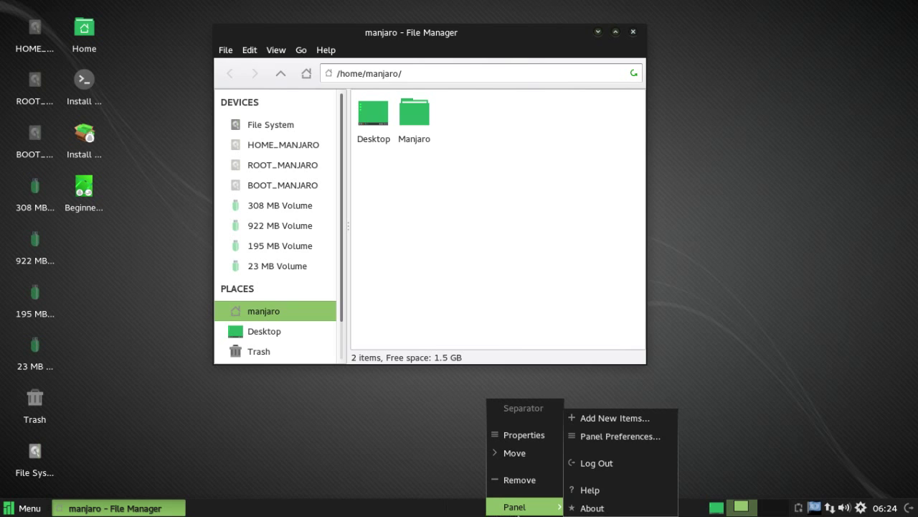
pyautogui.click(423, 516)
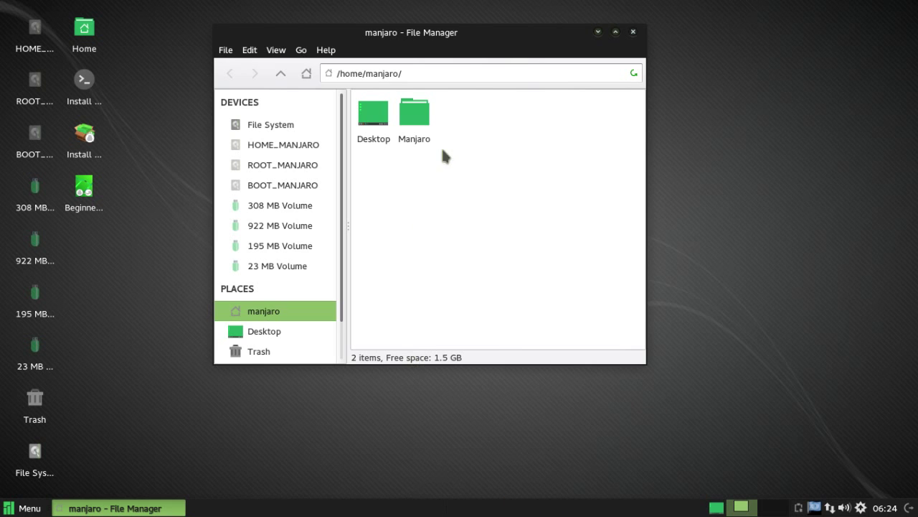
pyautogui.click(28, 508)
pyautogui.click(43, 508)
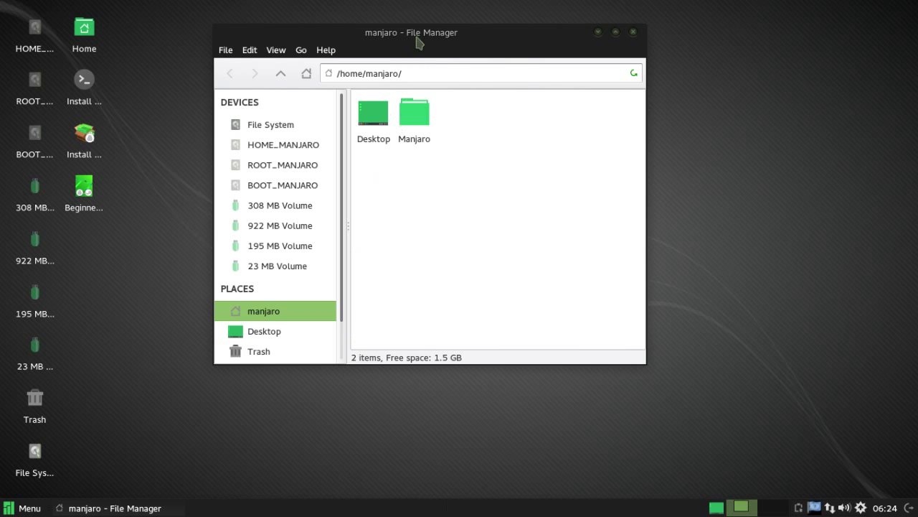
pyautogui.moveTo(419, 32); pyautogui.dragTo(434, 63)
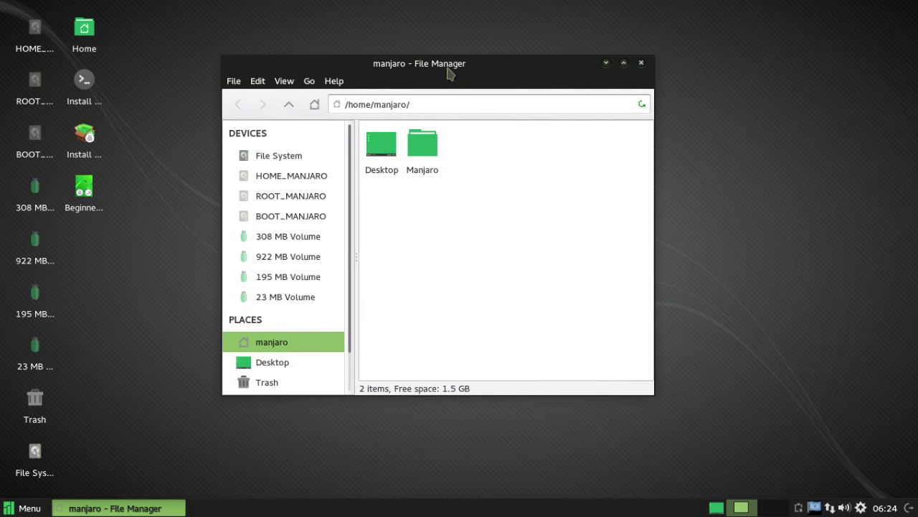
pyautogui.doubleClick(449, 66)
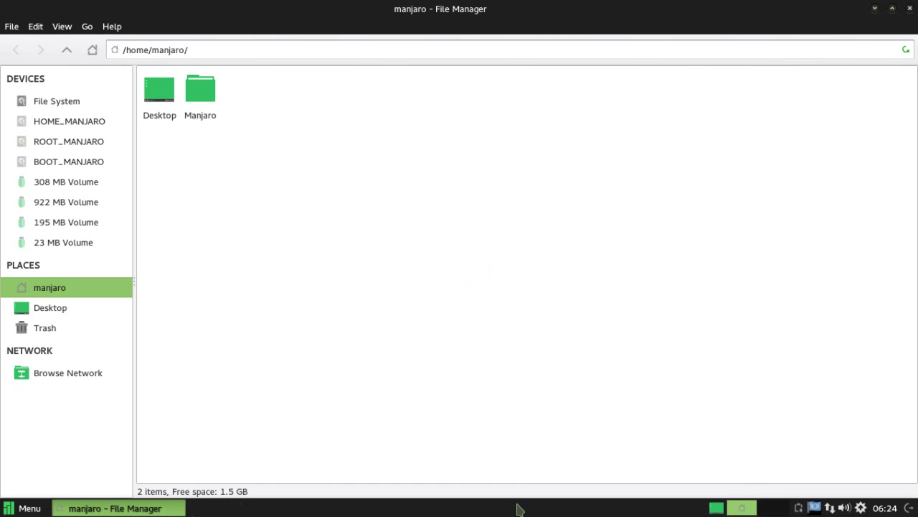
# - Set the bottom panel's auto-hide option to Intelligently in Panel Preferences
pyautogui.doubleClick(514, 17)
pyautogui.rightClick(480, 508)
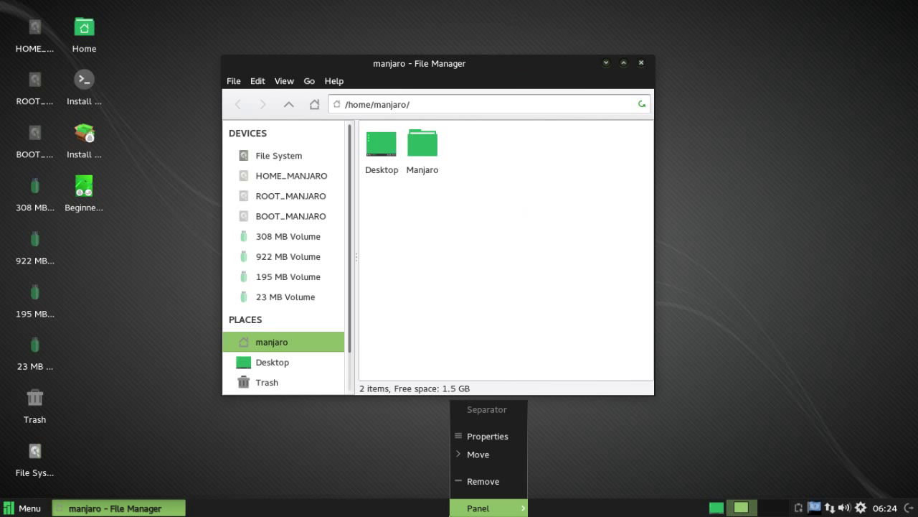
pyautogui.moveTo(495, 510)
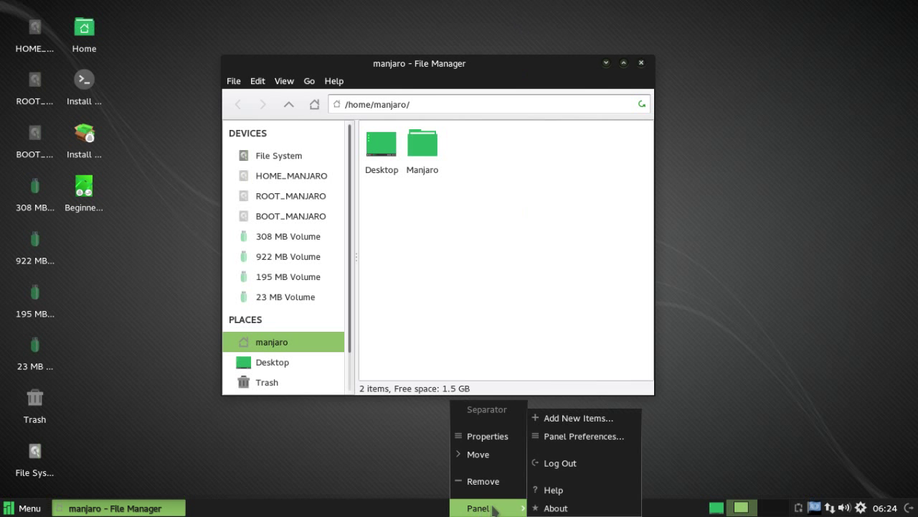
pyautogui.click(606, 437)
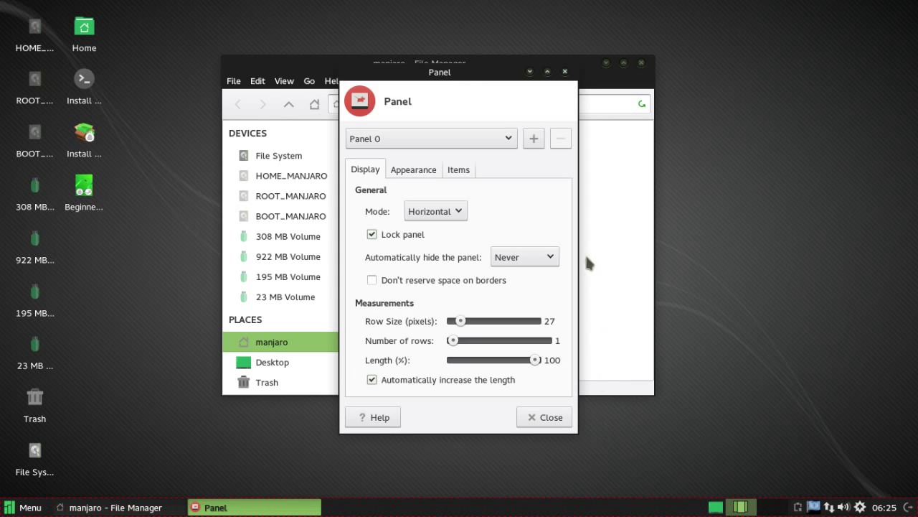
pyautogui.click(532, 259)
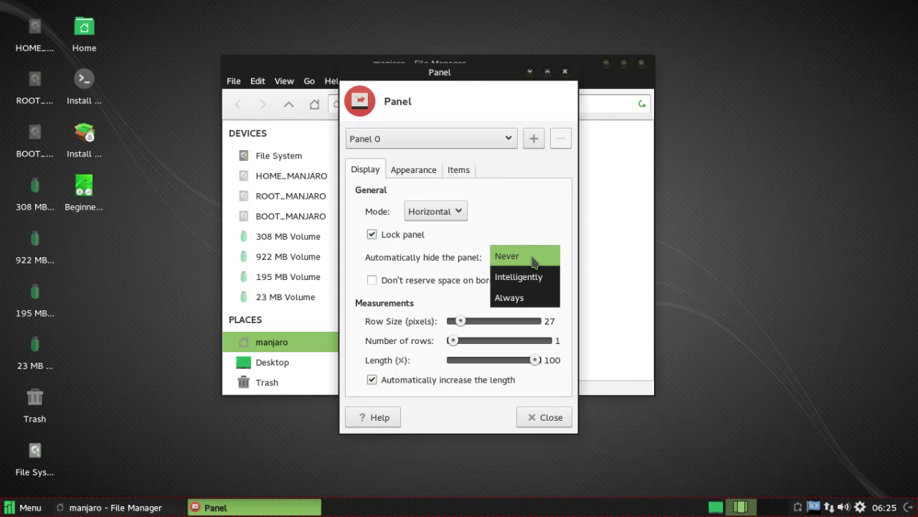
pyautogui.click(535, 277)
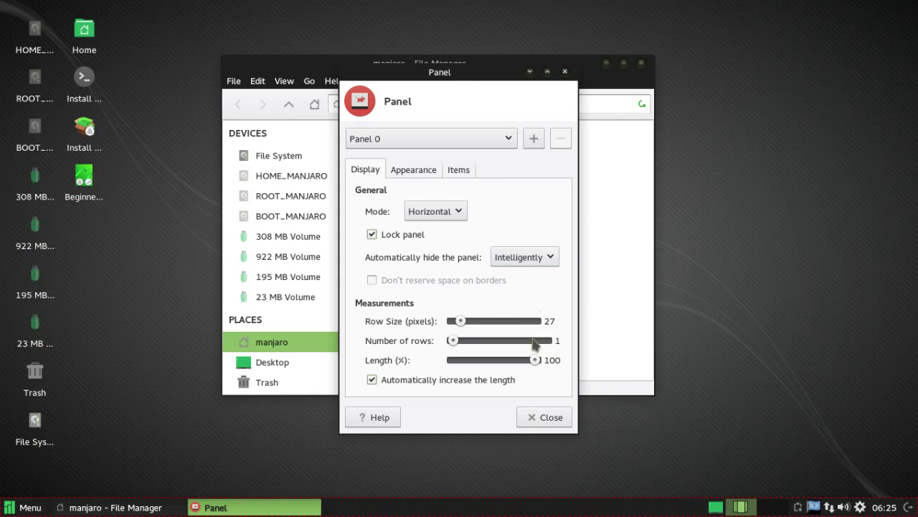
pyautogui.click(550, 417)
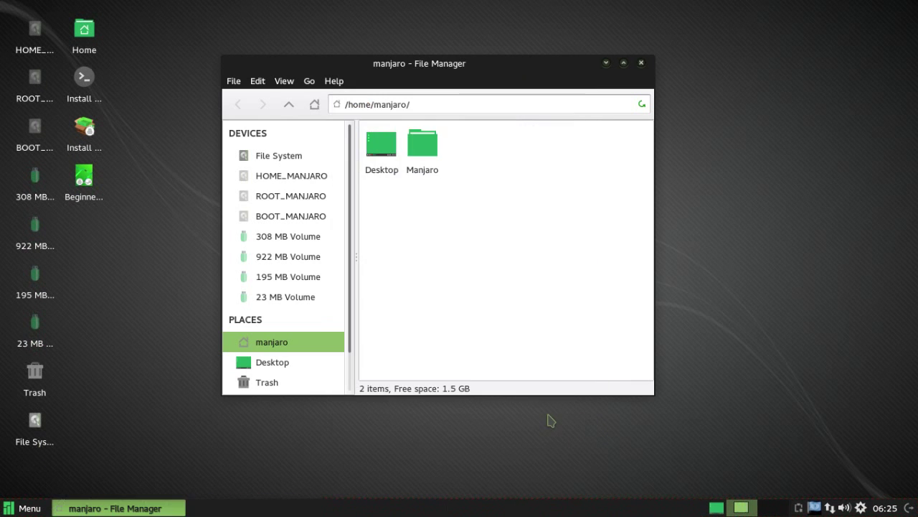
pyautogui.click(436, 66)
pyautogui.moveTo(436, 65); pyautogui.dragTo(449, 72)
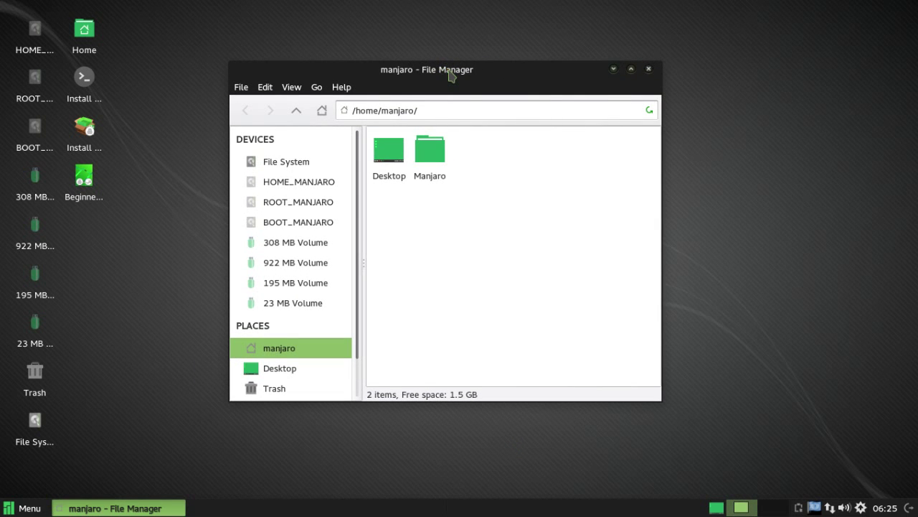
pyautogui.doubleClick(449, 71)
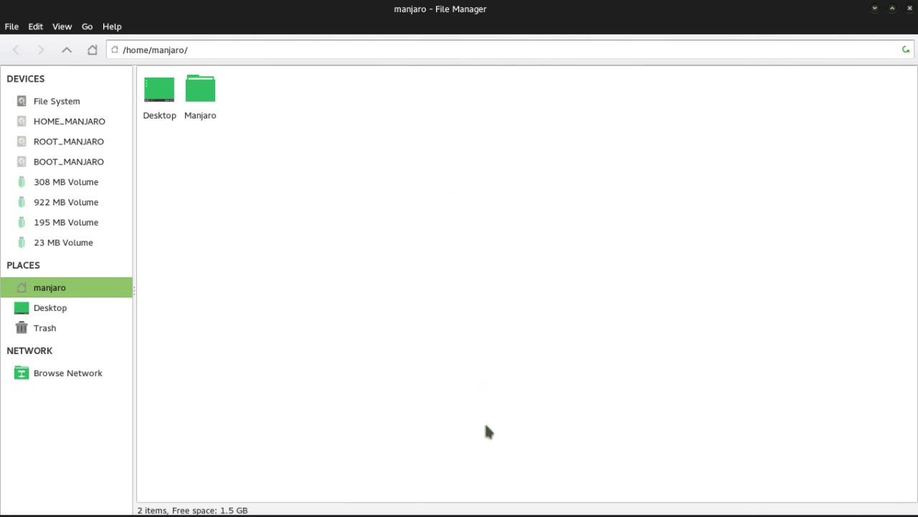
pyautogui.moveTo(474, 514)
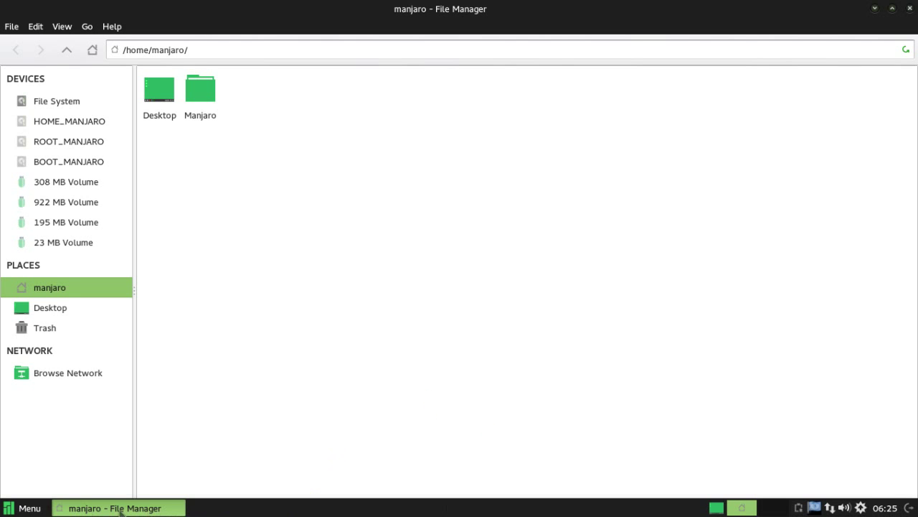
pyautogui.click(44, 508)
pyautogui.click(42, 508)
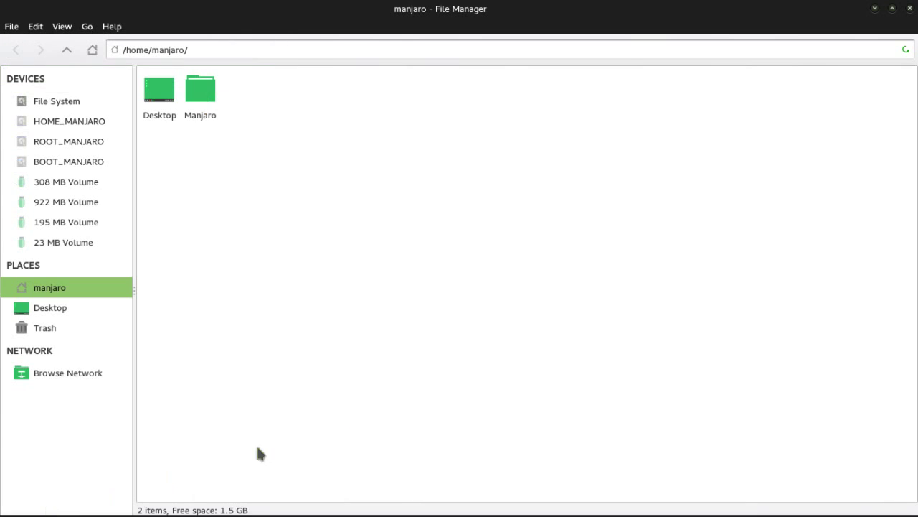
pyautogui.click(19, 513)
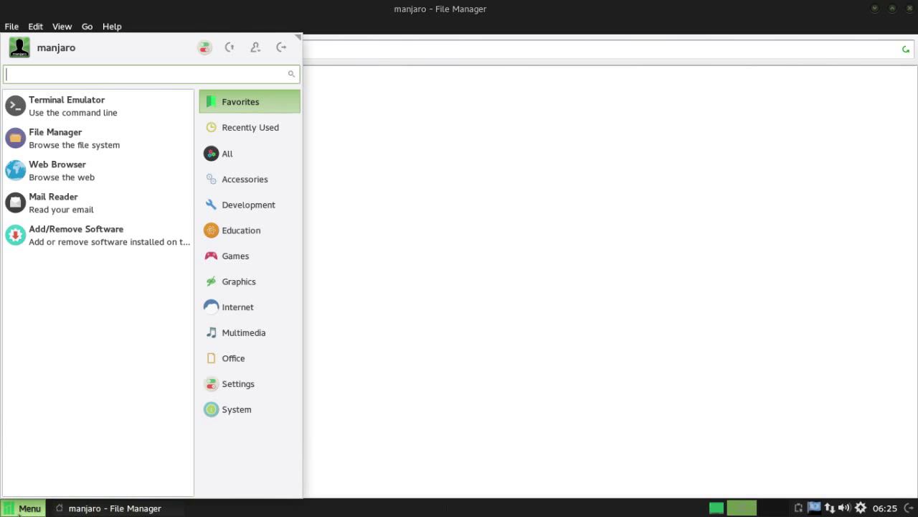
pyautogui.click(551, 240)
pyautogui.doubleClick(570, 8)
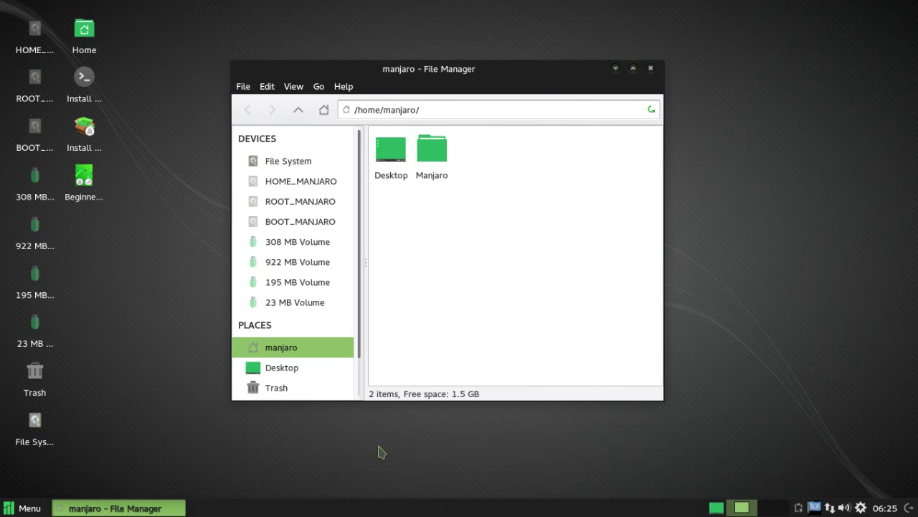
pyautogui.doubleClick(506, 72)
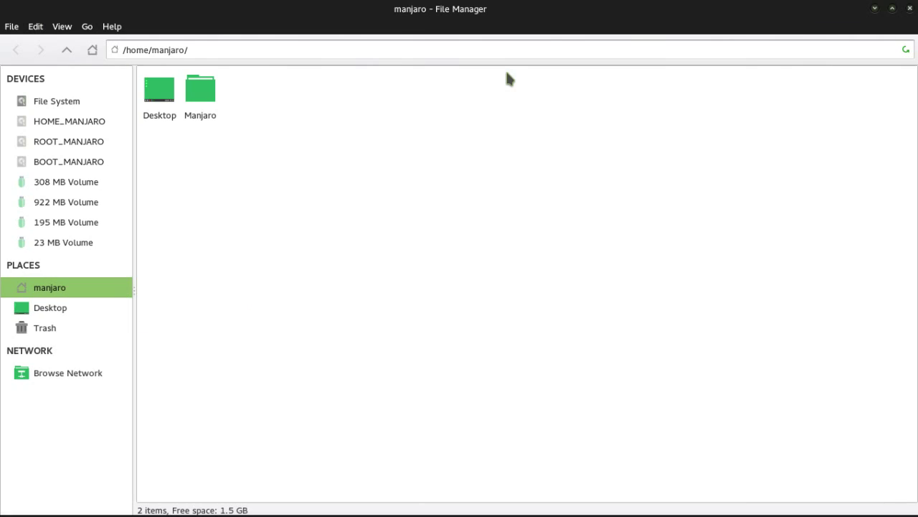
pyautogui.doubleClick(488, 13)
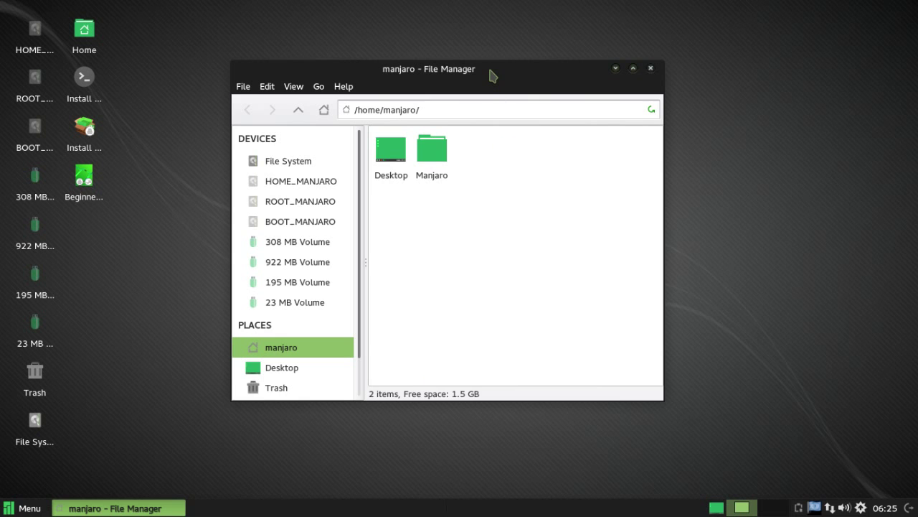
pyautogui.moveTo(487, 65); pyautogui.dragTo(519, 86)
pyautogui.doubleClick(519, 86)
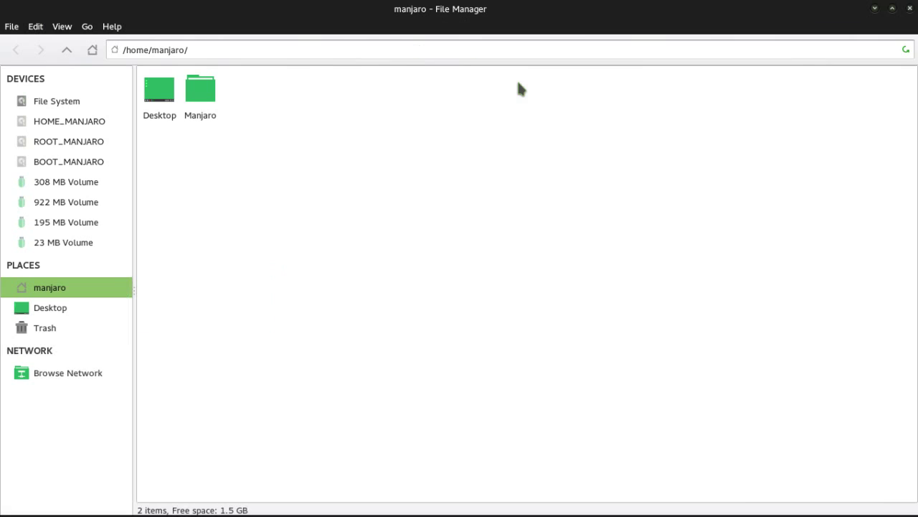
pyautogui.doubleClick(458, 8)
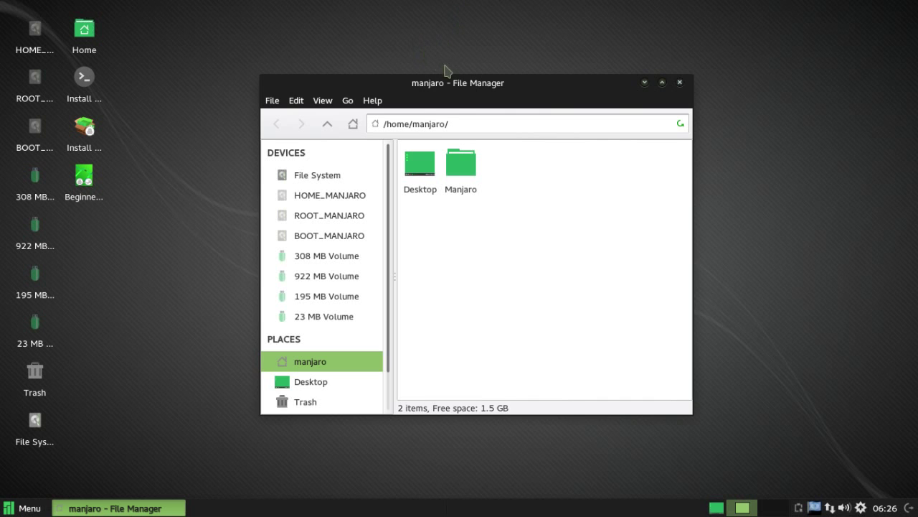
pyautogui.moveTo(450, 83); pyautogui.dragTo(412, 174)
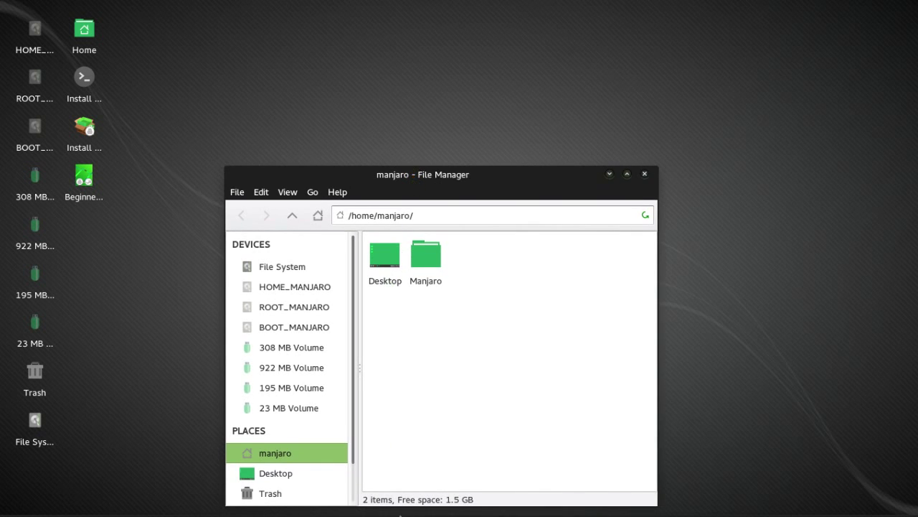
pyautogui.moveTo(403, 513)
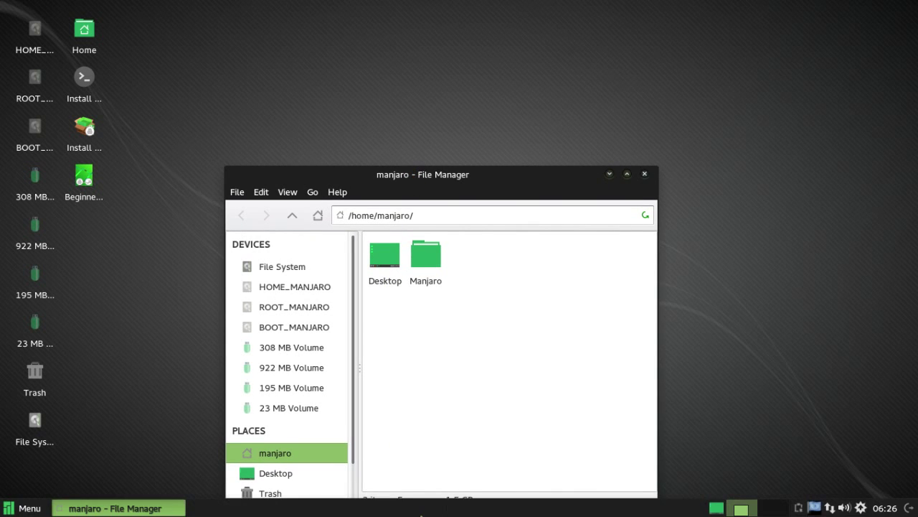
pyautogui.moveTo(471, 168); pyautogui.dragTo(476, 79)
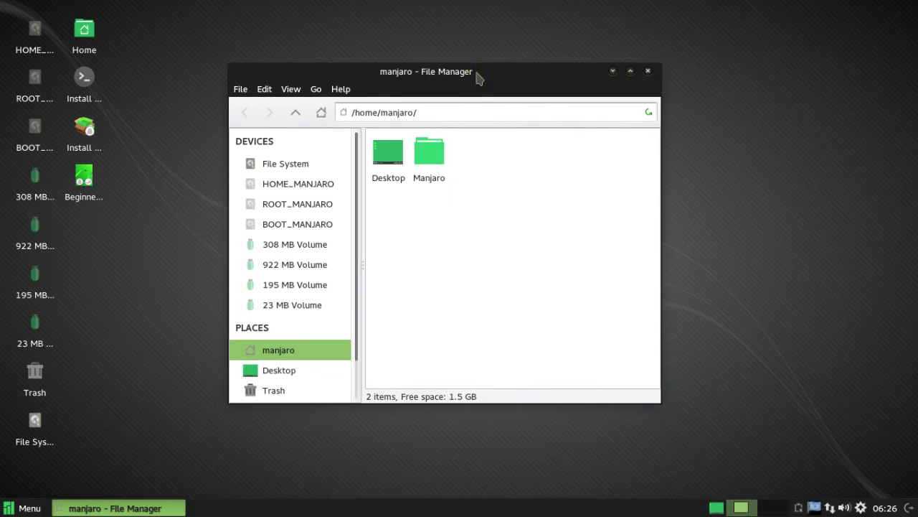
pyautogui.doubleClick(476, 78)
# - Restore the file manager, then open and close the panel separator's properties
pyautogui.doubleClick(476, 17)
pyautogui.rightClick(485, 507)
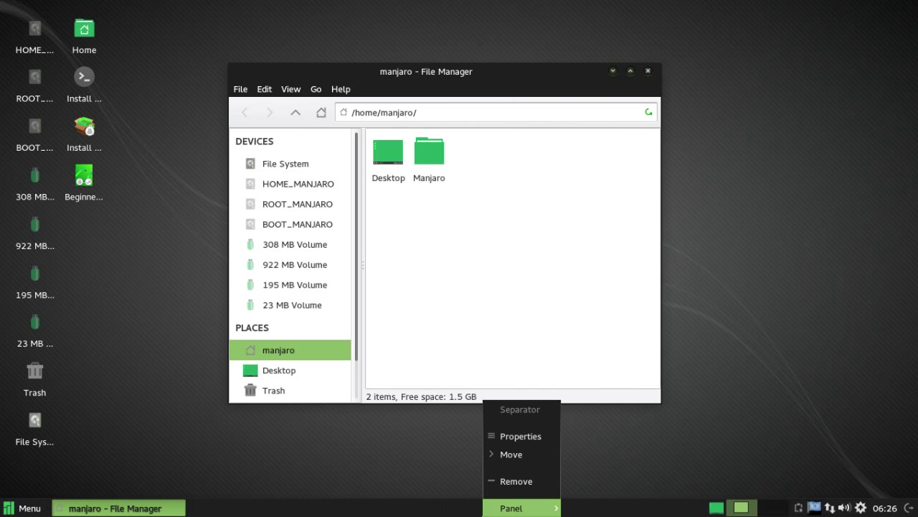
pyautogui.click(521, 435)
pyautogui.click(495, 327)
# - Set the panel's 'Automatically hide the panel' option to Always in Panel Preferences
pyautogui.rightClick(471, 506)
pyautogui.moveTo(512, 510)
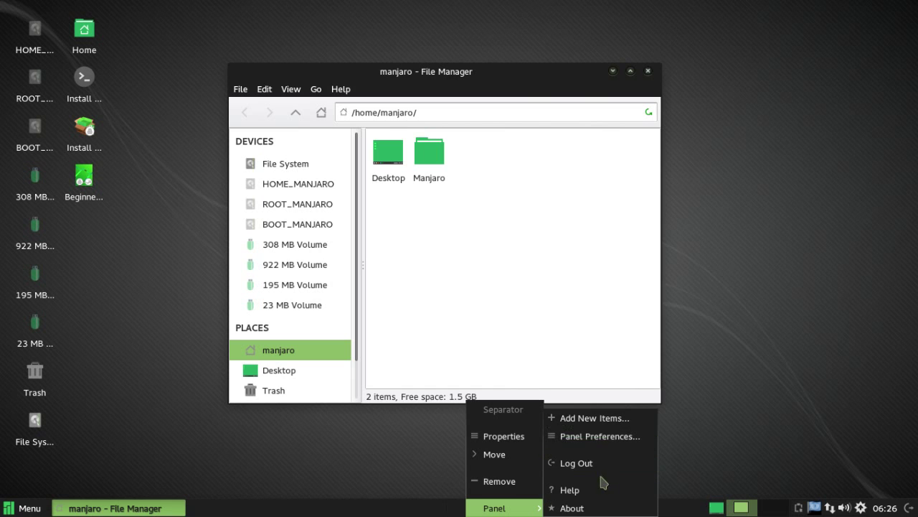
pyautogui.click(603, 437)
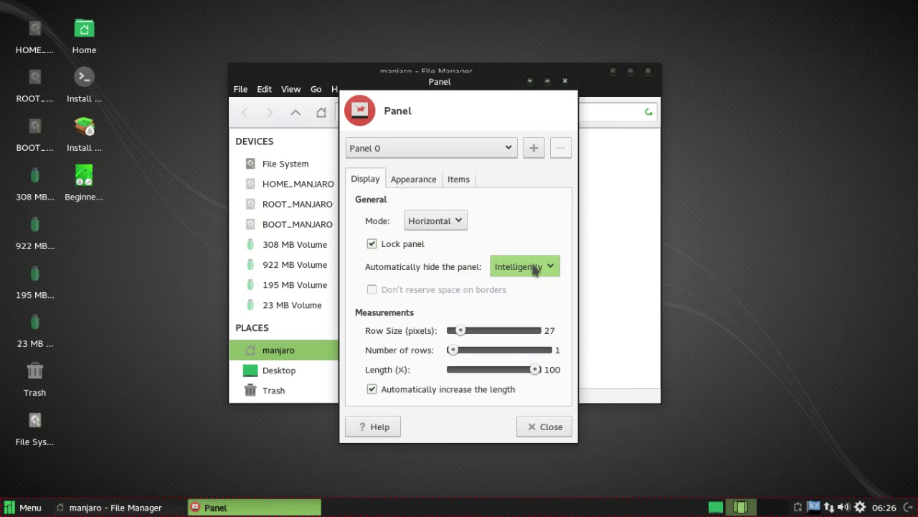
pyautogui.click(536, 266)
pyautogui.click(518, 287)
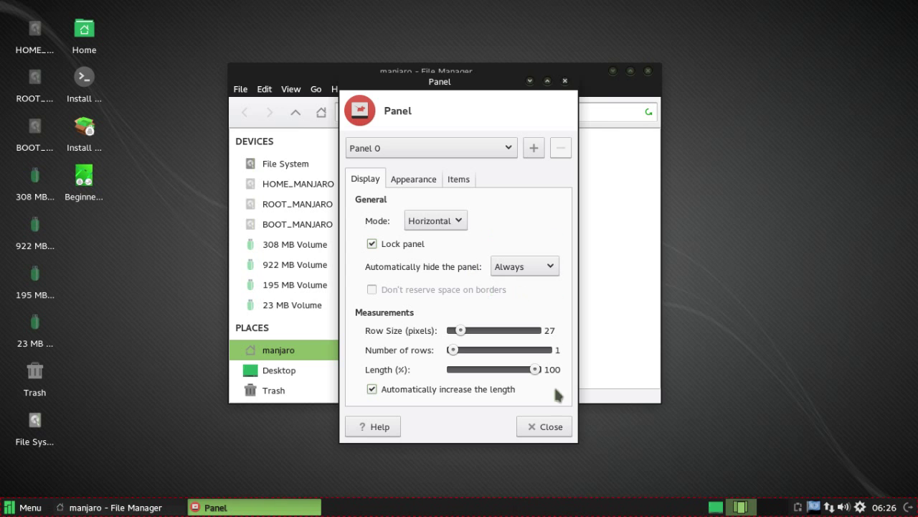
pyautogui.click(548, 429)
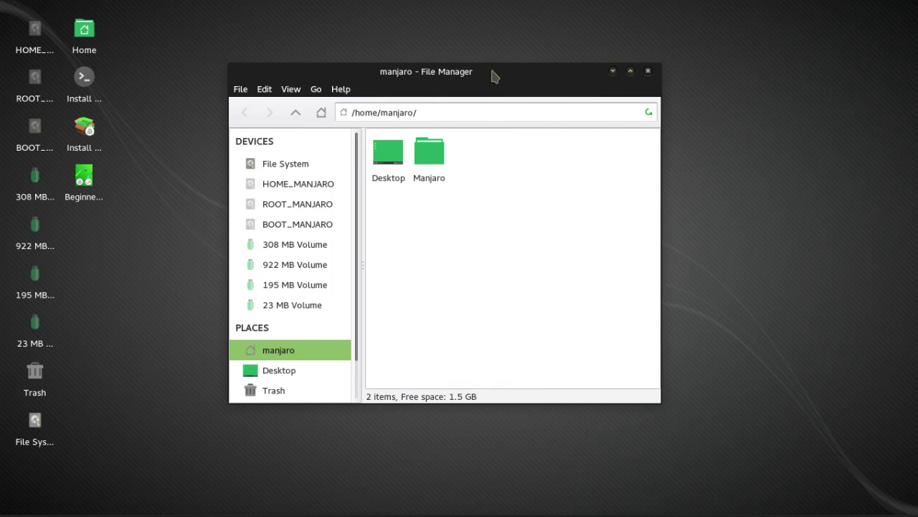
# - Move the Thunar window and open the manjaro home folder in a second tab
pyautogui.moveTo(492, 73); pyautogui.dragTo(463, 60)
pyautogui.click(213, 76)
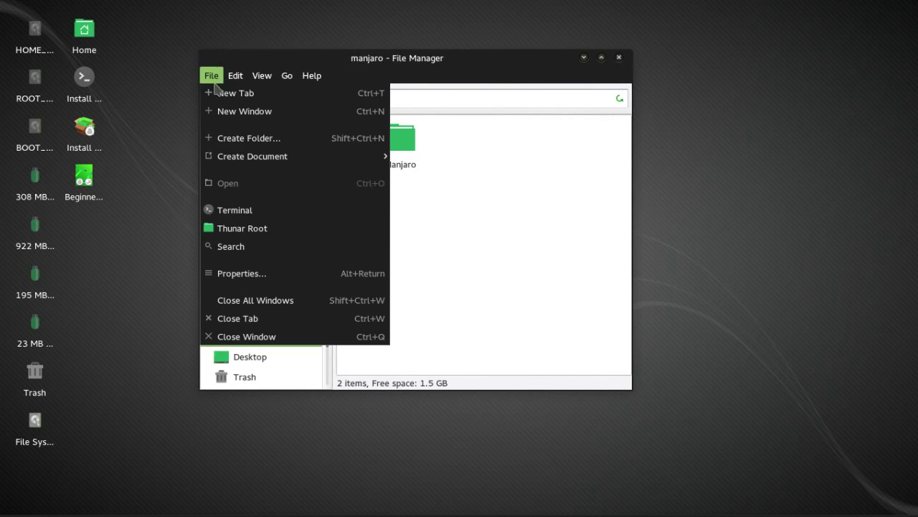
pyautogui.click(223, 94)
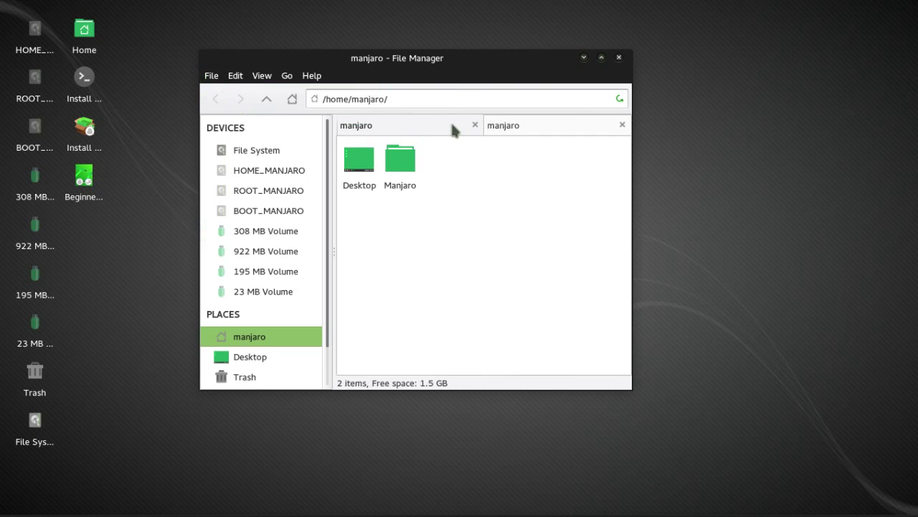
# - Switch back and forth between the two manjaro tabs, ending on the first
pyautogui.click(523, 128)
pyautogui.click(390, 124)
pyautogui.click(530, 125)
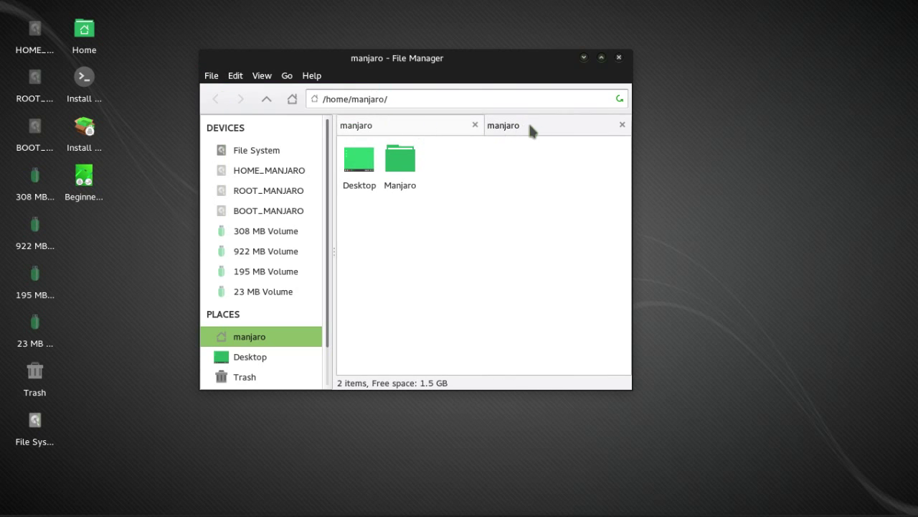
pyautogui.click(413, 122)
pyautogui.click(513, 131)
pyautogui.click(449, 127)
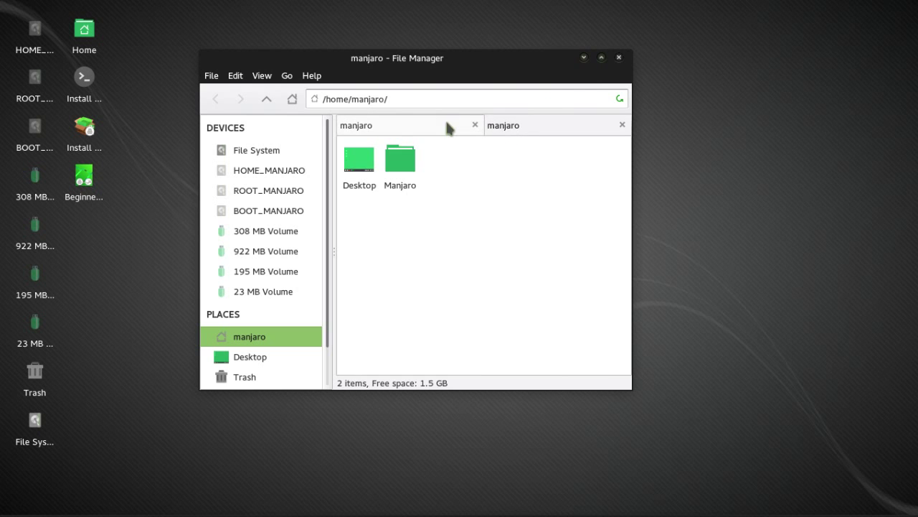
# - Close Thunar and browse the application categories from the desktop's Applications menu
pyautogui.click(620, 59)
pyautogui.rightClick(404, 136)
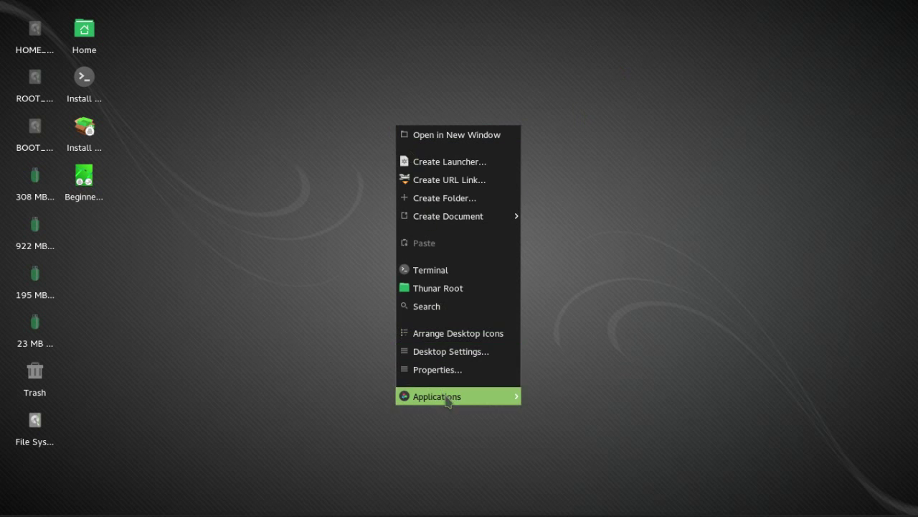
pyautogui.click(273, 339)
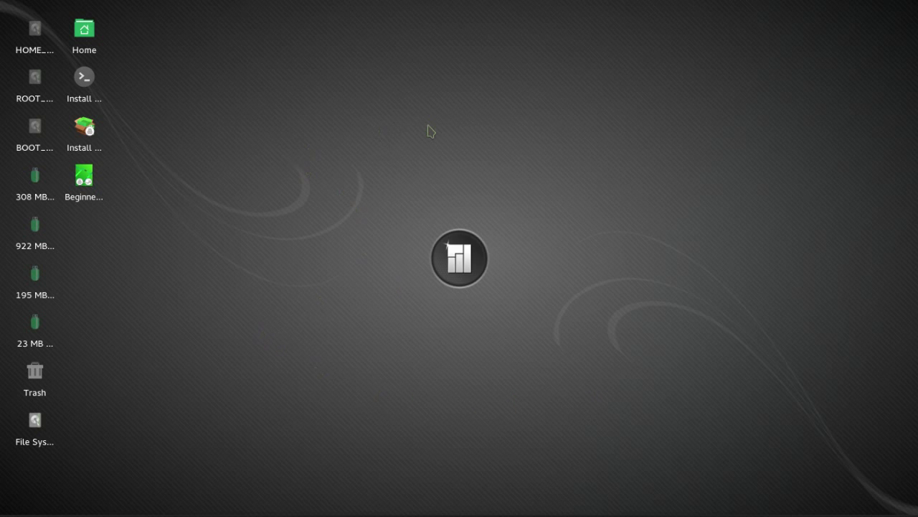
pyautogui.moveTo(345, 119); pyautogui.dragTo(431, 193)
pyautogui.moveTo(304, 137); pyautogui.dragTo(432, 241)
# - Reopen the desktop context menu, dismiss it, and bring it up again
pyautogui.rightClick(314, 101)
pyautogui.moveTo(402, 376)
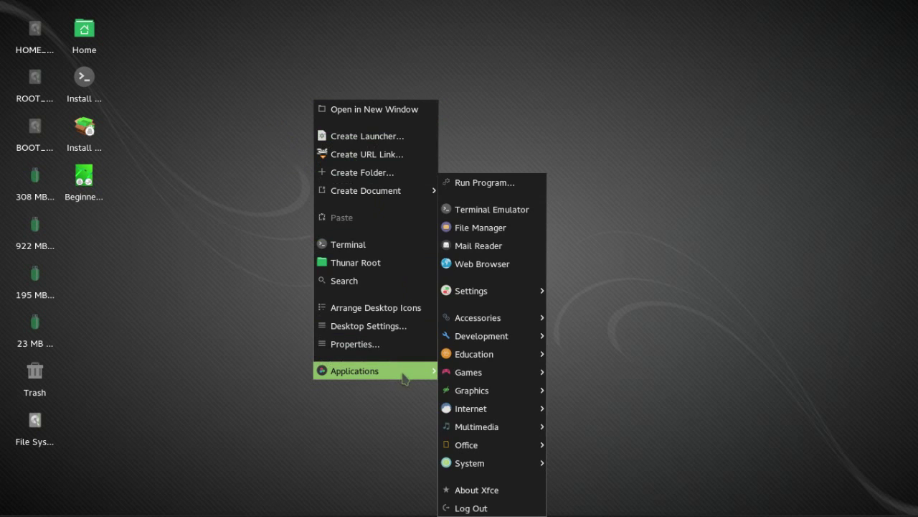
pyautogui.click(681, 252)
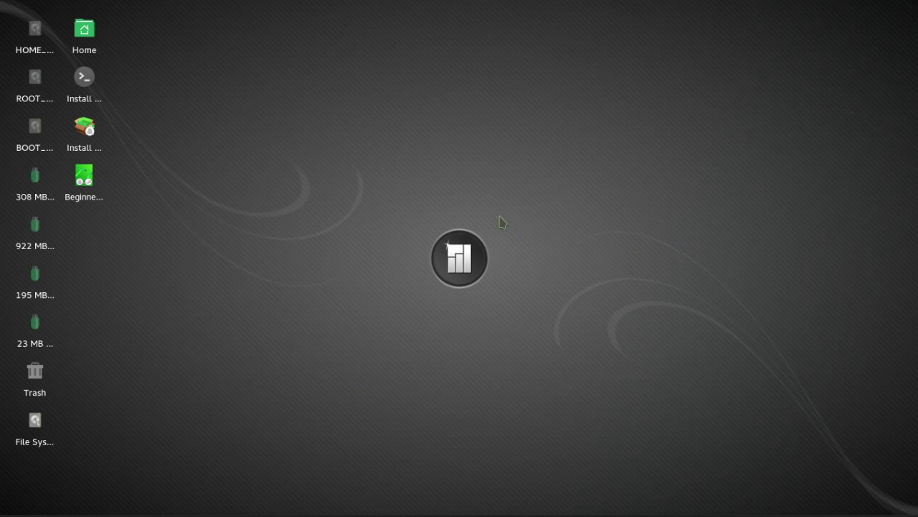
pyautogui.rightClick(279, 165)
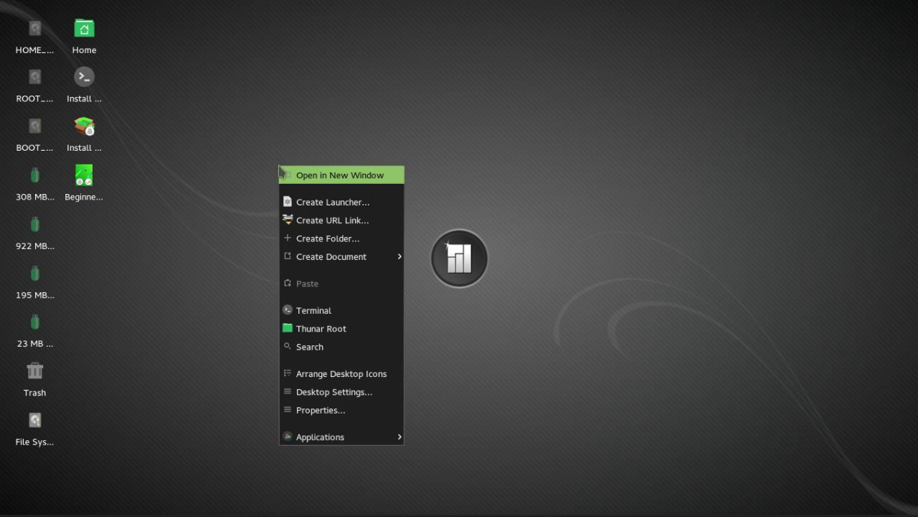
# - Make the sunlit forest path image the desktop wallpaper in Desktop Settings
pyautogui.click(360, 396)
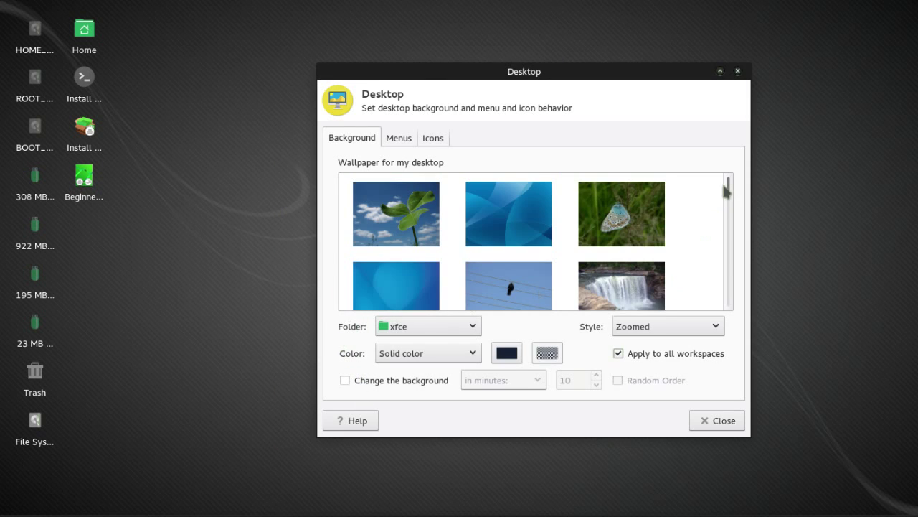
pyautogui.moveTo(732, 188); pyautogui.dragTo(728, 253)
pyautogui.moveTo(642, 74); pyautogui.dragTo(448, 63)
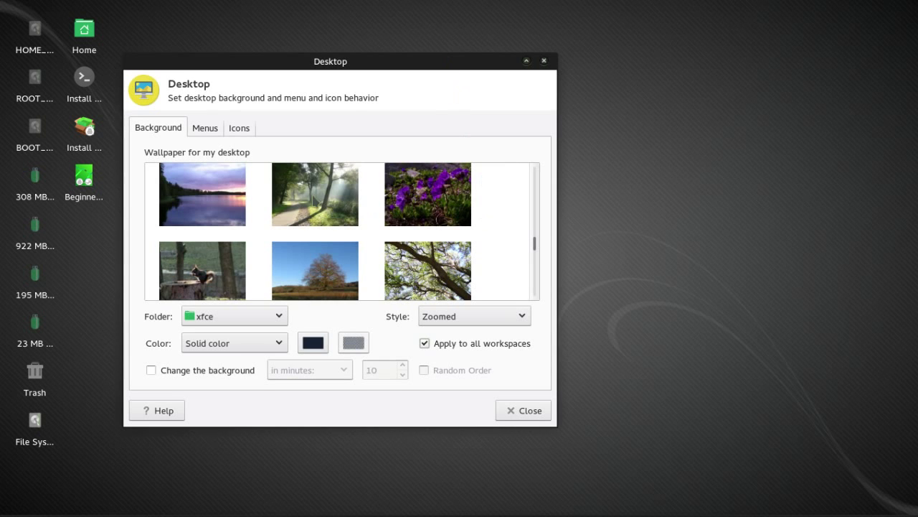
pyautogui.moveTo(350, 64); pyautogui.dragTo(550, 39)
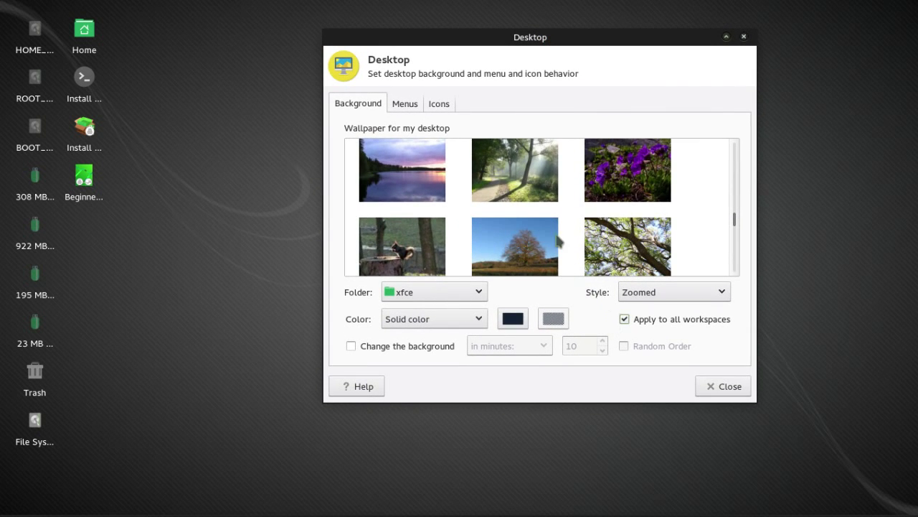
pyautogui.click(533, 185)
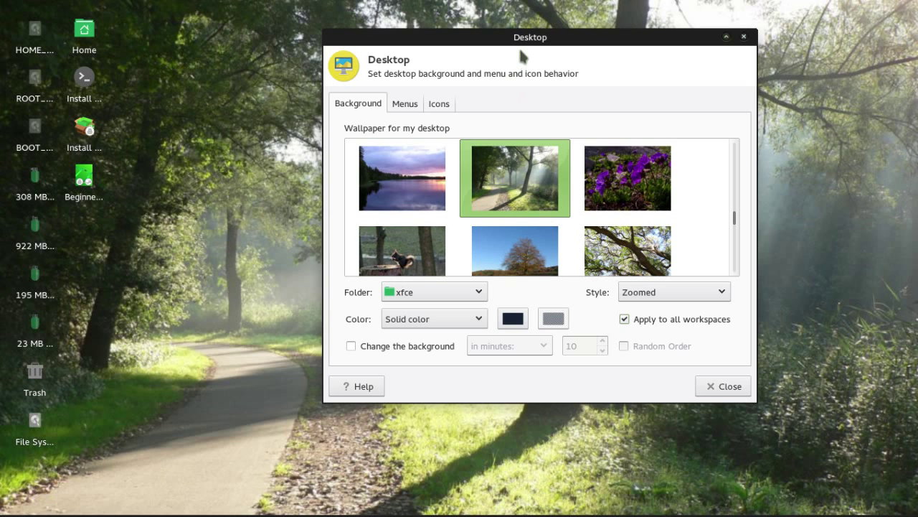
pyautogui.moveTo(521, 37); pyautogui.dragTo(478, 38)
pyautogui.moveTo(421, 515)
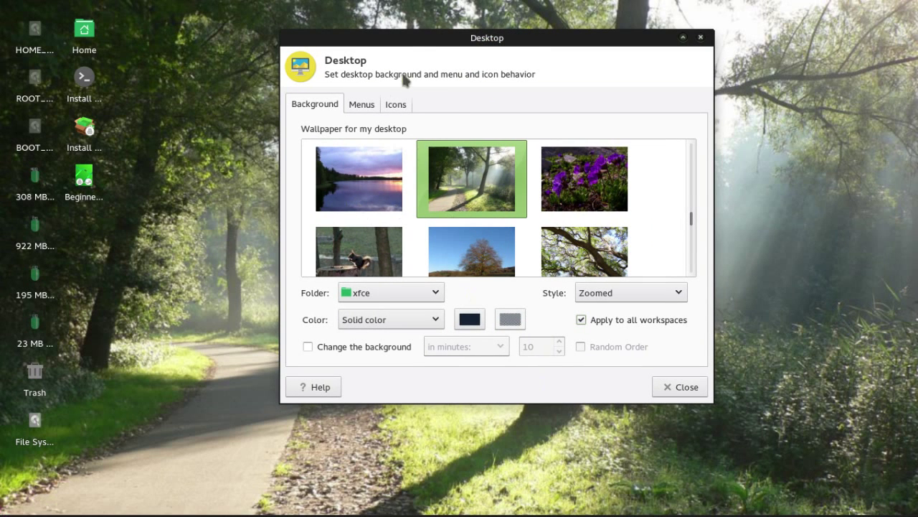
pyautogui.moveTo(414, 40); pyautogui.dragTo(350, 37)
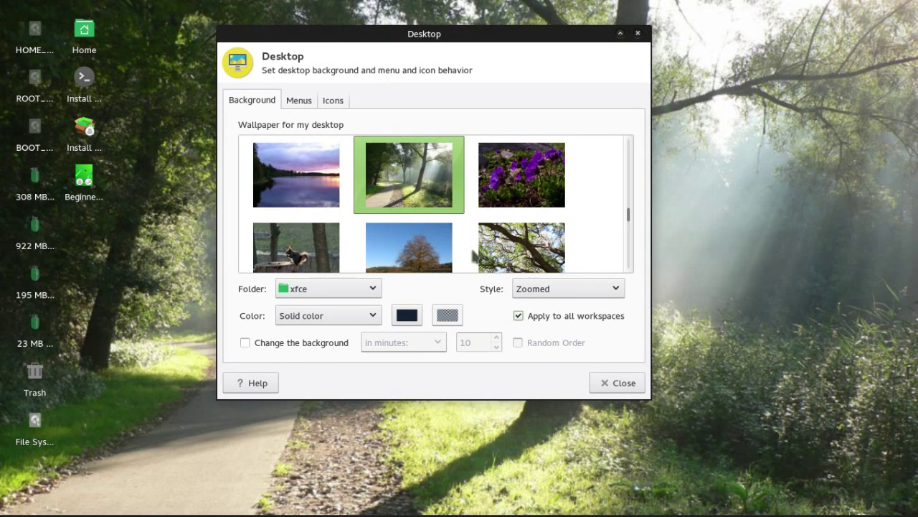
# - In Panel Preferences, set the panel to always auto-hide and toggle the panel lock off and on
pyautogui.rightClick(539, 514)
pyautogui.moveTo(574, 508)
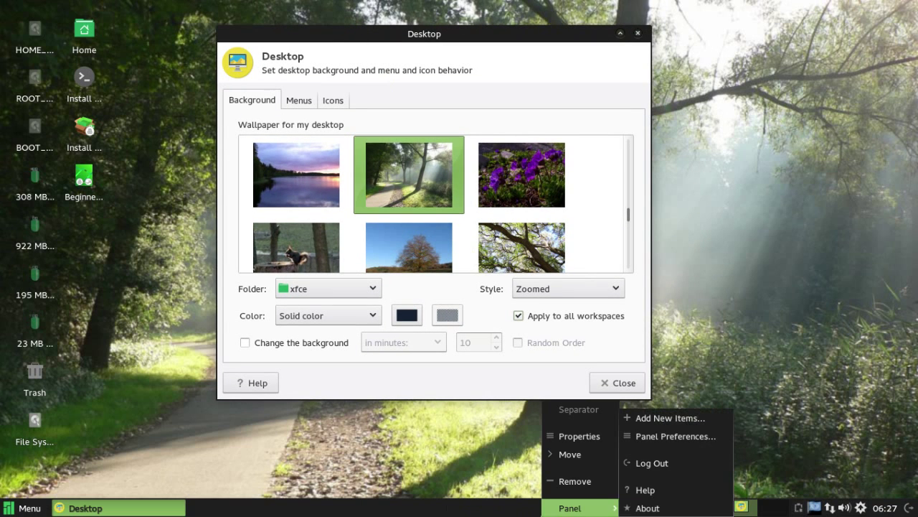
pyautogui.click(651, 437)
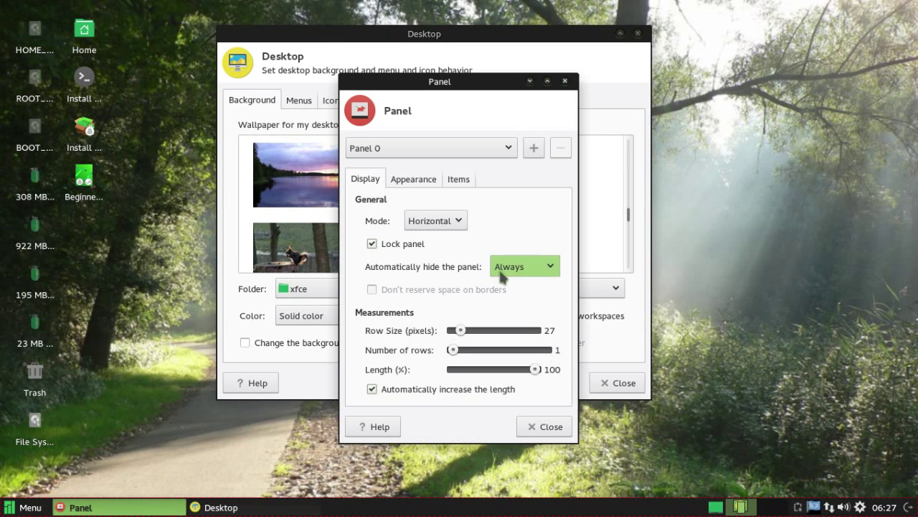
pyautogui.click(524, 266)
pyautogui.click(524, 265)
pyautogui.click(427, 244)
pyautogui.click(429, 245)
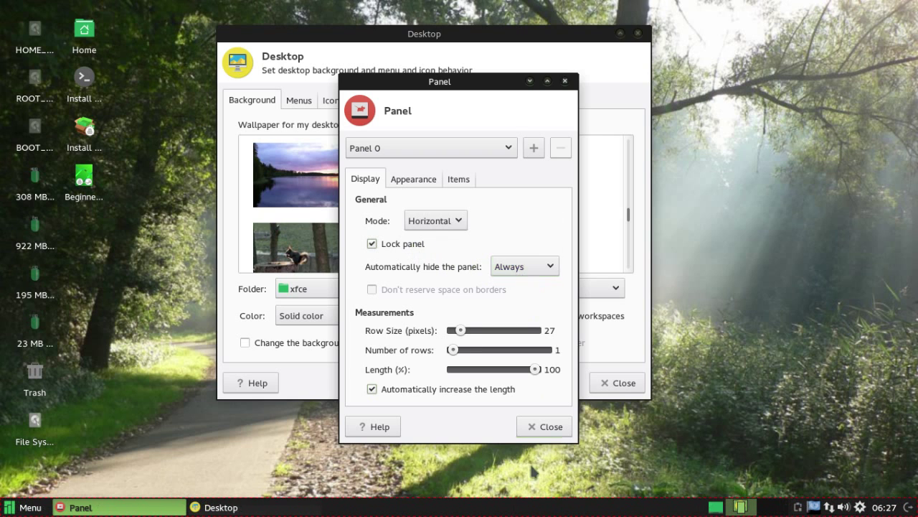
pyautogui.click(543, 426)
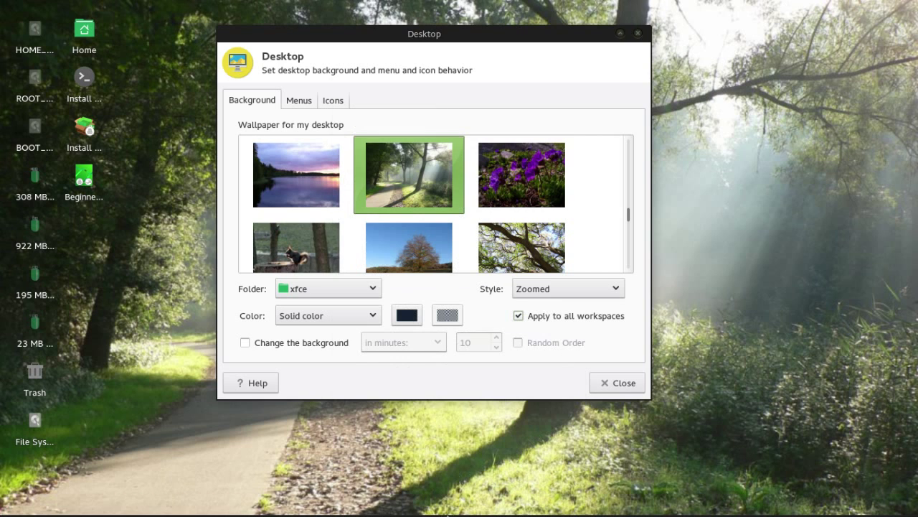
# - Change panel auto-hide to Never, close Panel Preferences, and bring the Desktop settings forward
pyautogui.rightClick(450, 511)
pyautogui.moveTo(502, 508)
pyautogui.click(597, 439)
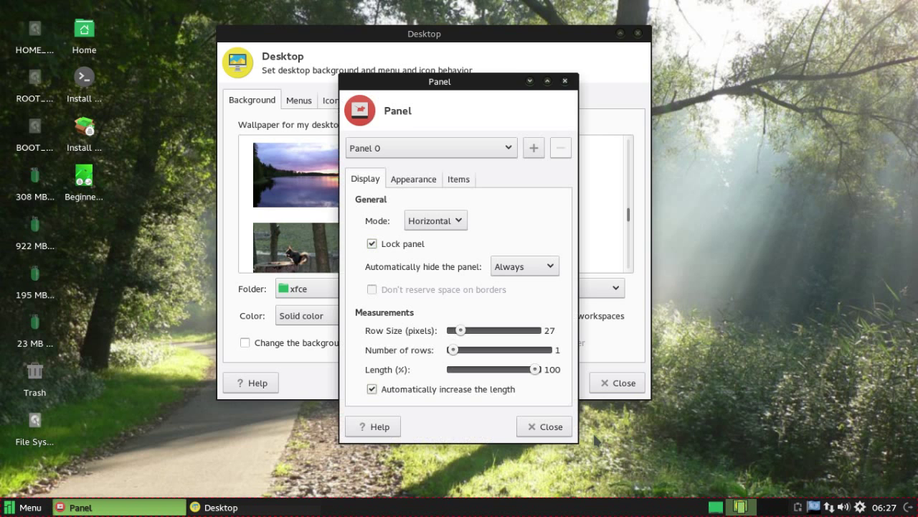
pyautogui.click(524, 266)
pyautogui.click(523, 222)
pyautogui.click(541, 428)
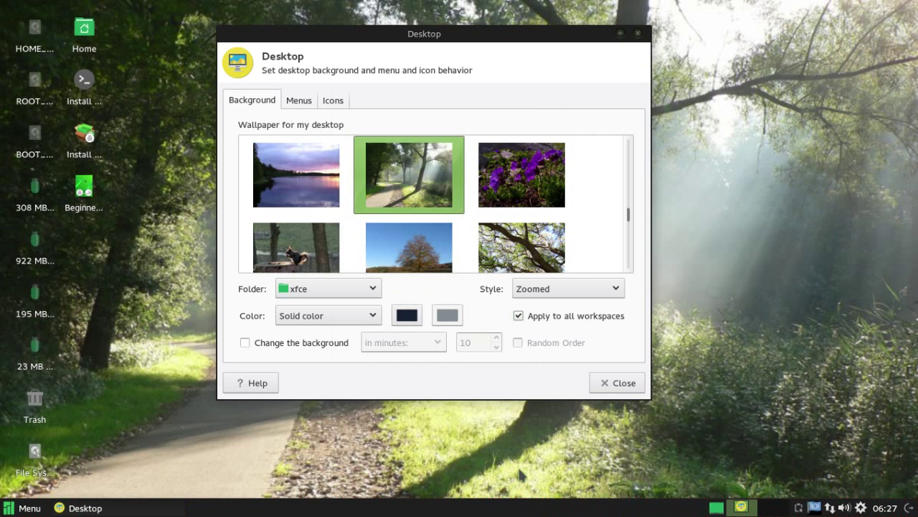
pyautogui.click(454, 36)
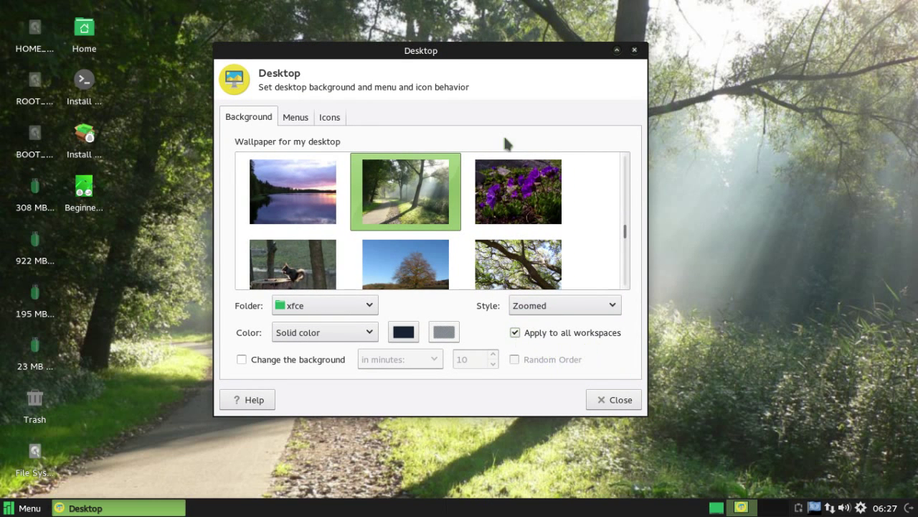
# - Show and restore the bare desktop twice, then uncheck Apply to all workspaces
pyautogui.click(777, 510)
pyautogui.click(763, 511)
pyautogui.click(766, 511)
pyautogui.click(765, 510)
pyautogui.click(515, 332)
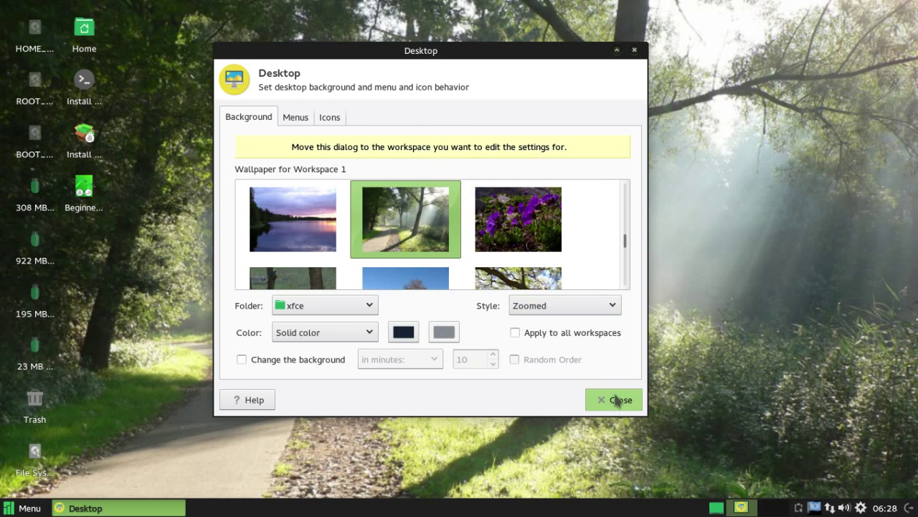
# - Move Desktop settings to workspace 2, set purple flowers there, close, and return to workspace 1
pyautogui.rightClick(356, 58)
pyautogui.moveTo(467, 267)
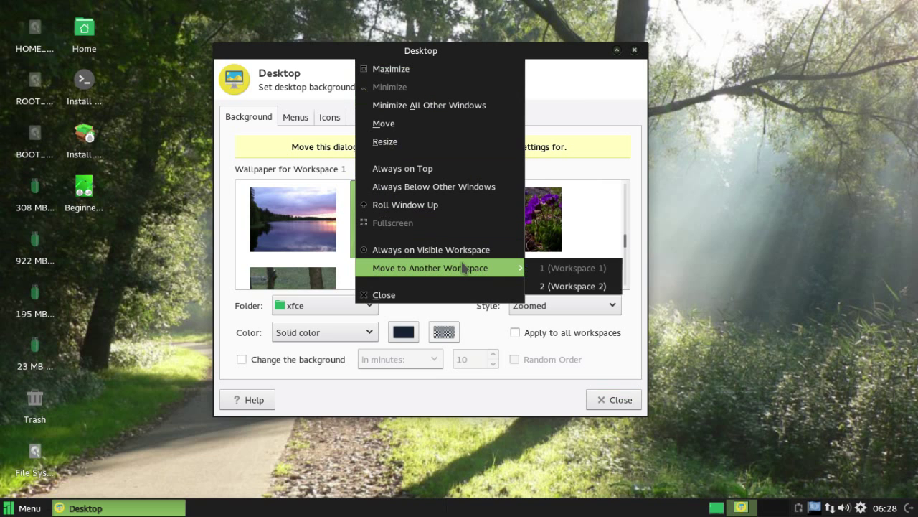
pyautogui.click(574, 286)
pyautogui.click(773, 509)
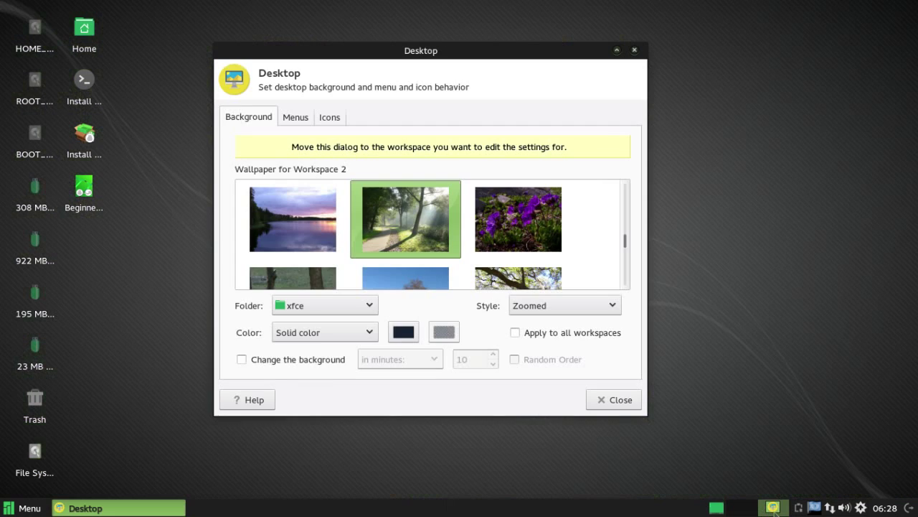
pyautogui.click(551, 240)
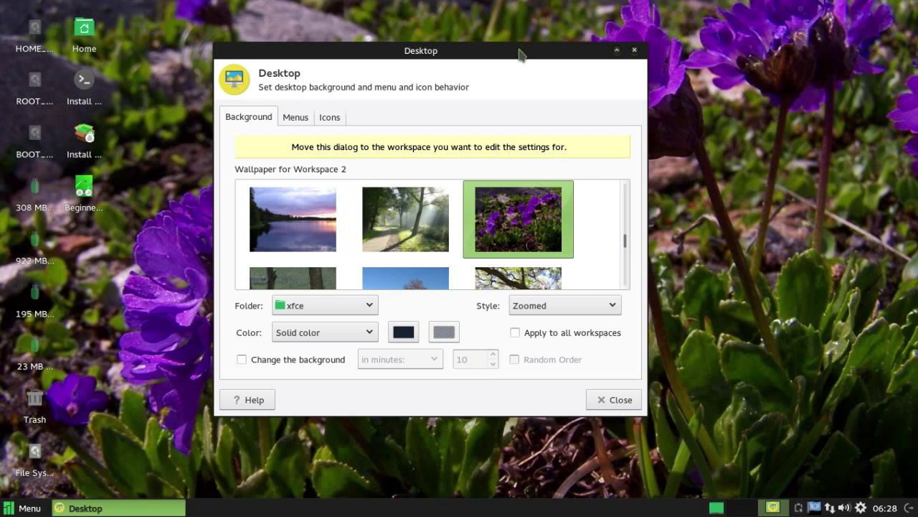
pyautogui.moveTo(521, 56); pyautogui.dragTo(513, 76)
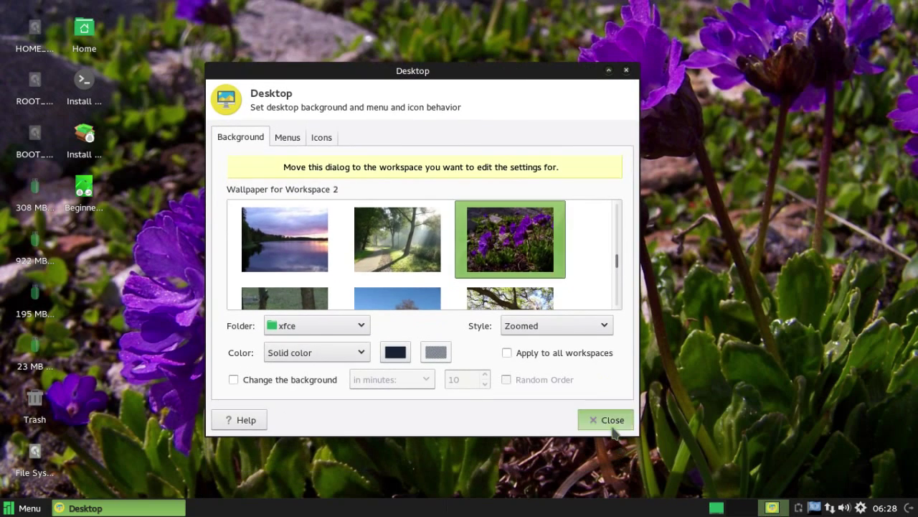
pyautogui.click(613, 428)
pyautogui.click(741, 509)
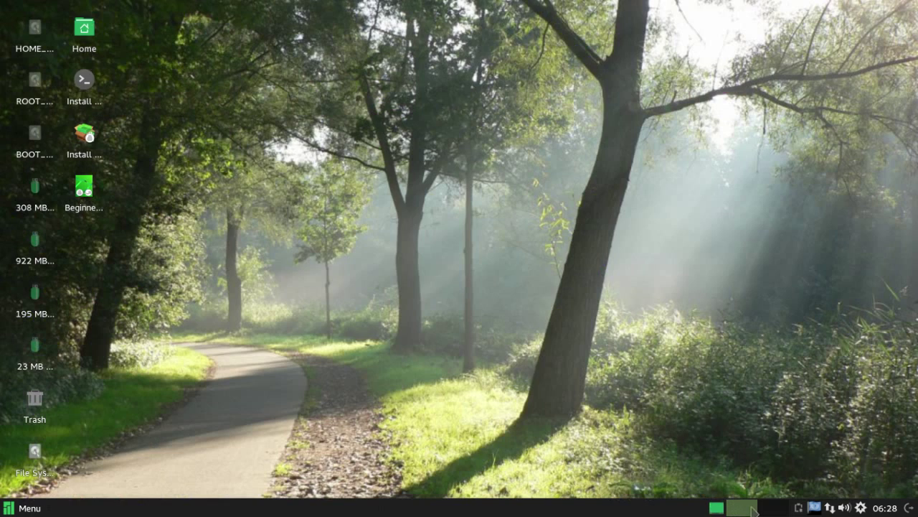
# - Switch back and forth between the purple-flower and forest-path workspaces using the pager
pyautogui.click(765, 508)
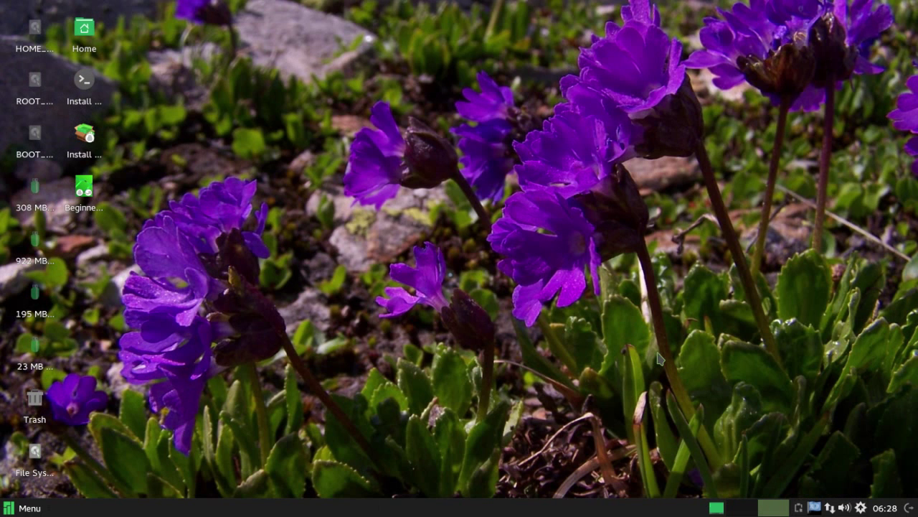
pyautogui.click(754, 512)
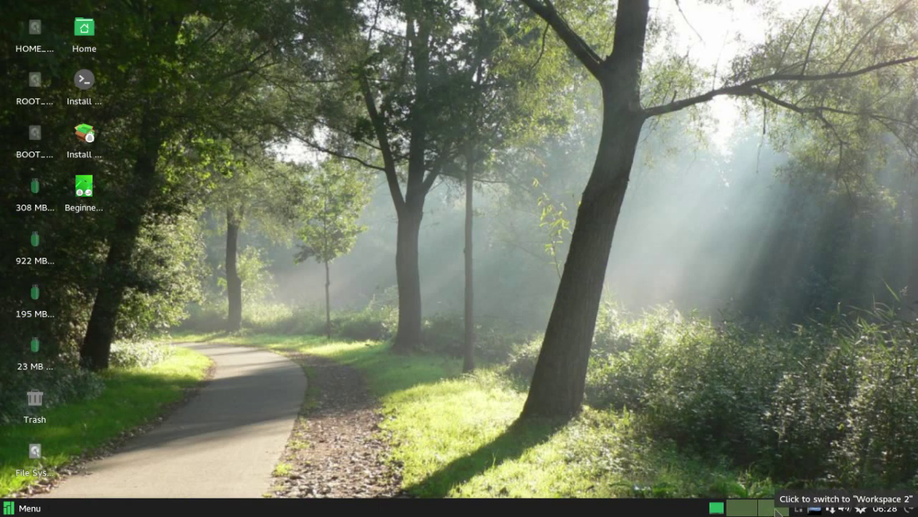
pyautogui.click(774, 511)
pyautogui.click(755, 511)
pyautogui.click(766, 510)
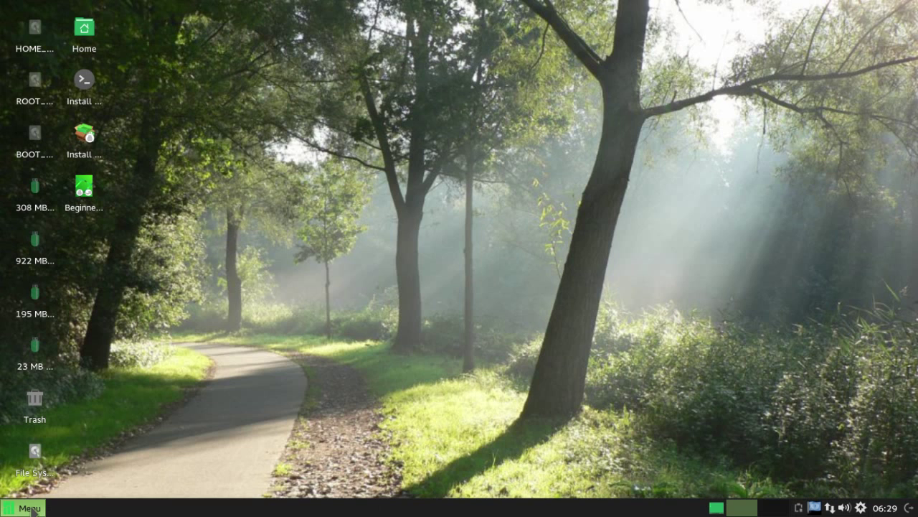
# - Launch Terminal Emulator from the menu and reposition its window
pyautogui.click(33, 511)
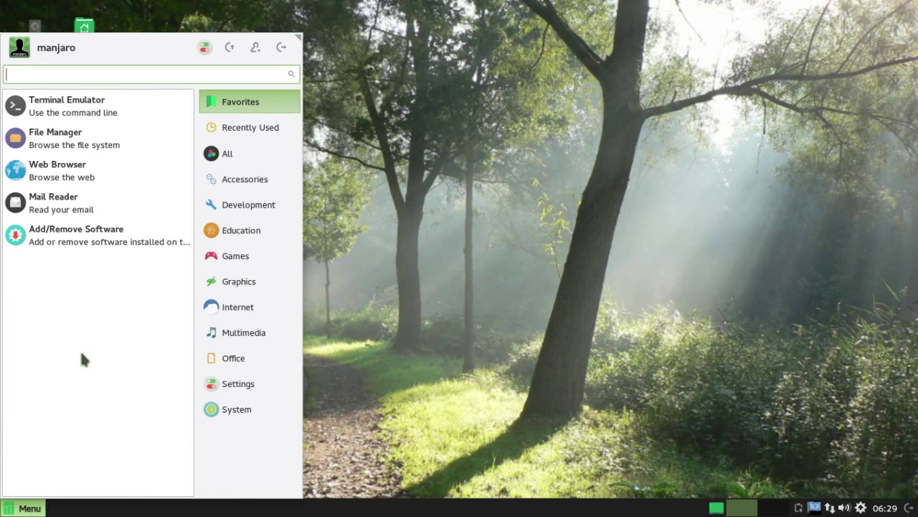
pyautogui.click(89, 111)
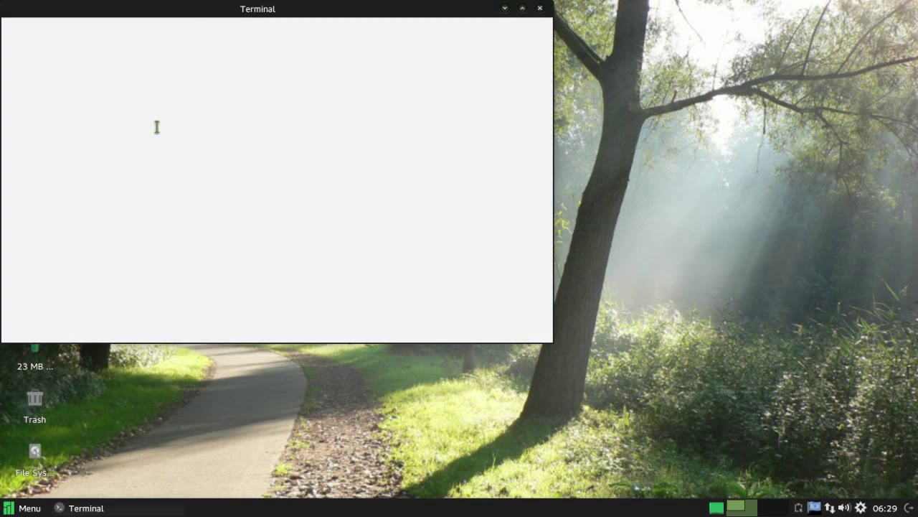
pyautogui.moveTo(267, 5); pyautogui.dragTo(286, 30)
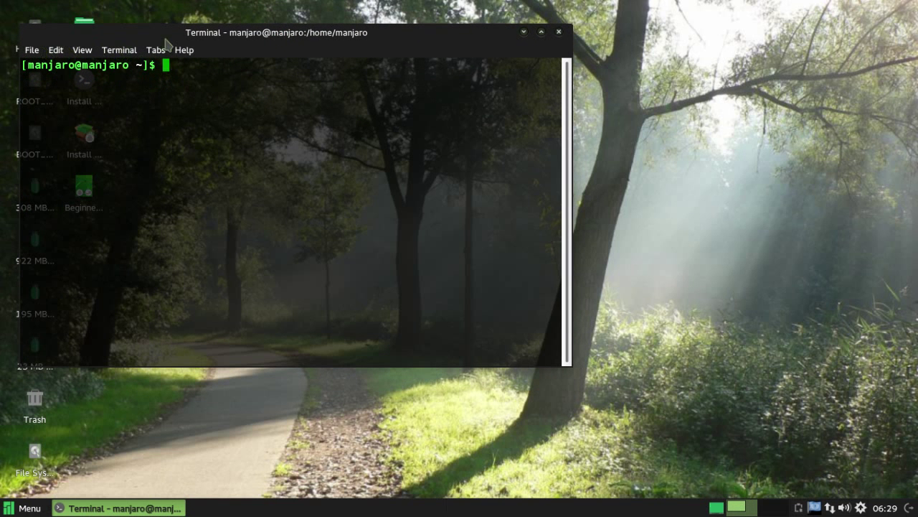
pyautogui.moveTo(167, 37); pyautogui.dragTo(267, 43)
pyautogui.moveTo(337, 57); pyautogui.dragTo(277, 55)
# - Check the version (xfce4-terminal 0.6.3) under Help > About, close the terminal, reopen the menu
pyautogui.click(231, 53)
pyautogui.click(240, 86)
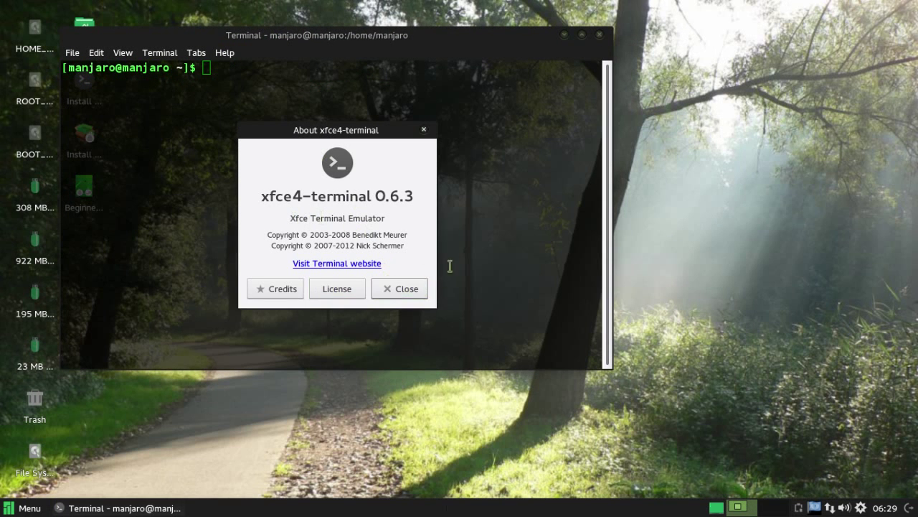
pyautogui.click(412, 292)
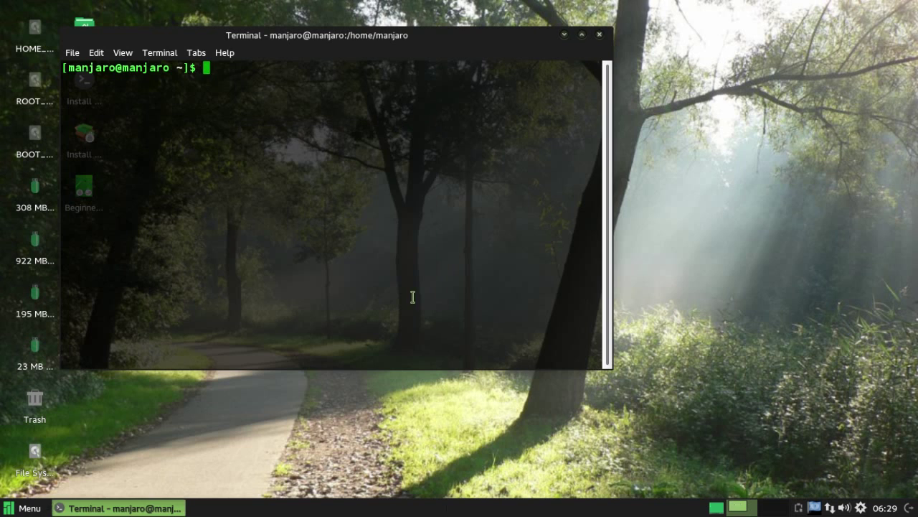
pyautogui.click(599, 35)
pyautogui.click(37, 508)
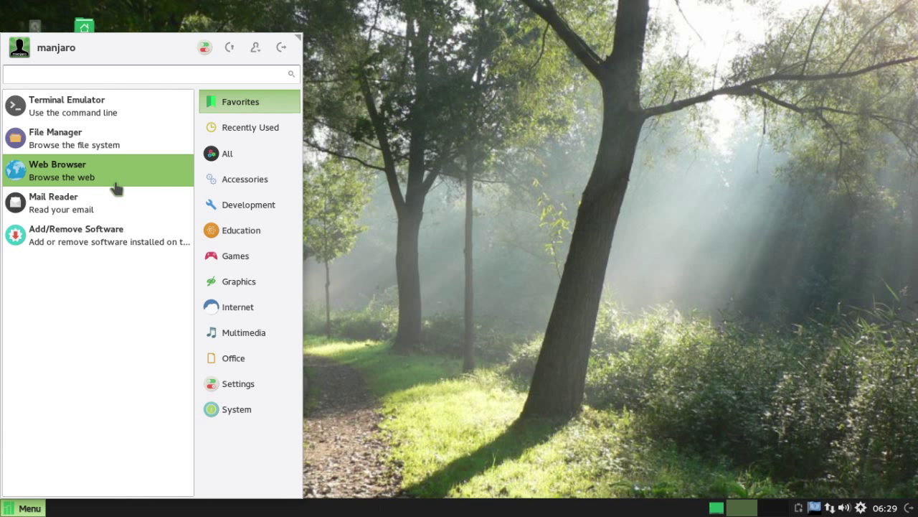
pyautogui.click(401, 248)
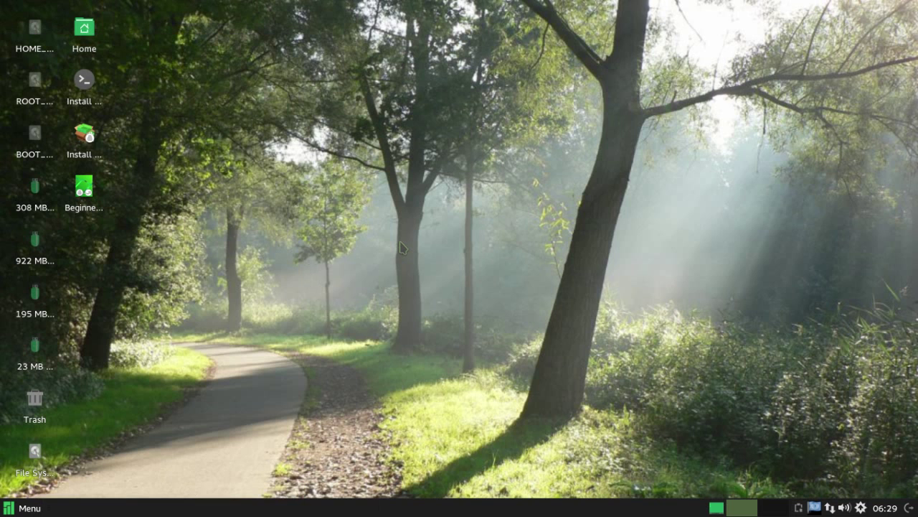
pyautogui.click(34, 504)
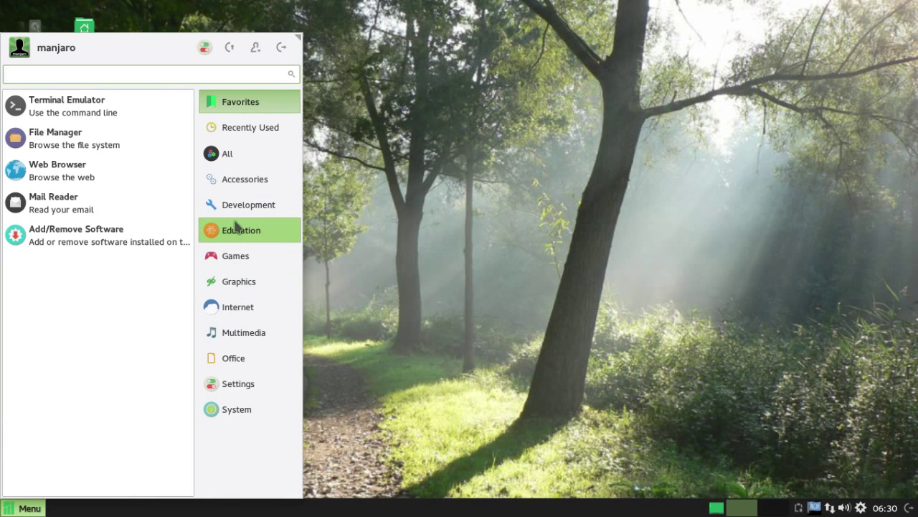
# - Reopen the application menu and browse Accessories, then Games (Steam, Steam runtime)
pyautogui.click(480, 209)
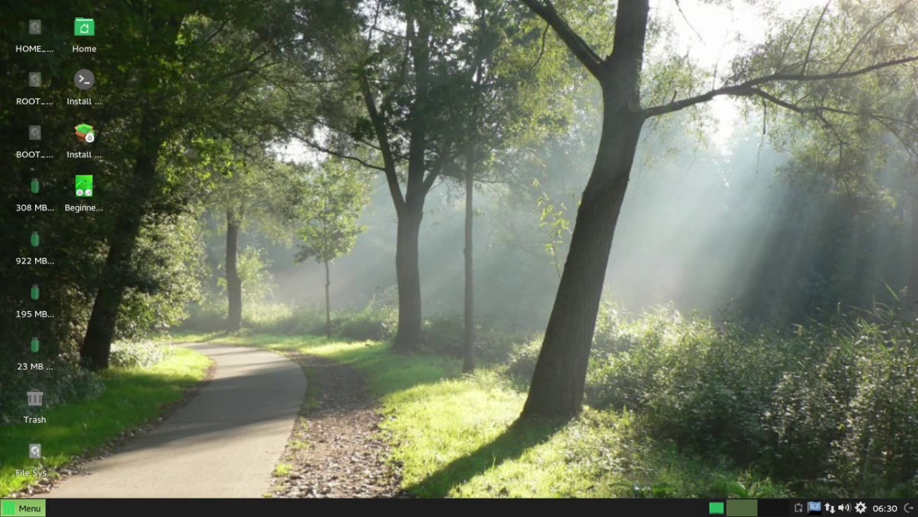
pyautogui.click(23, 507)
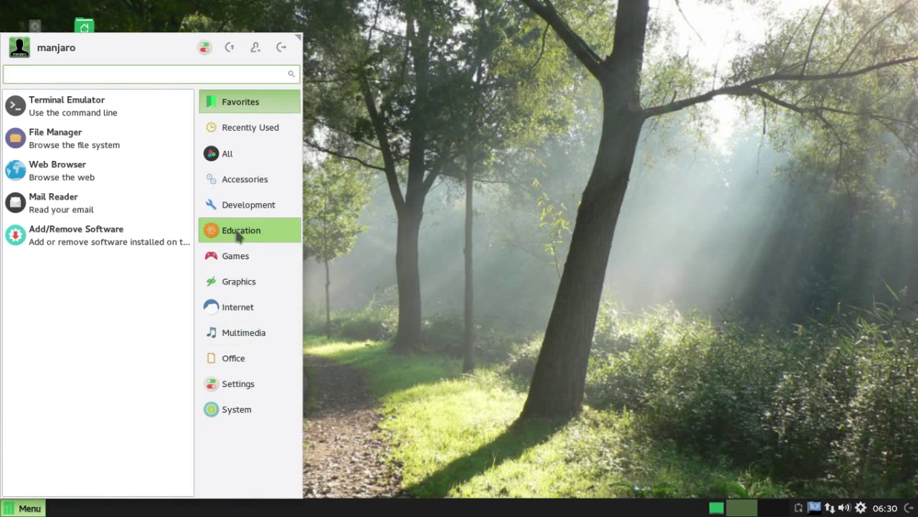
pyautogui.click(241, 179)
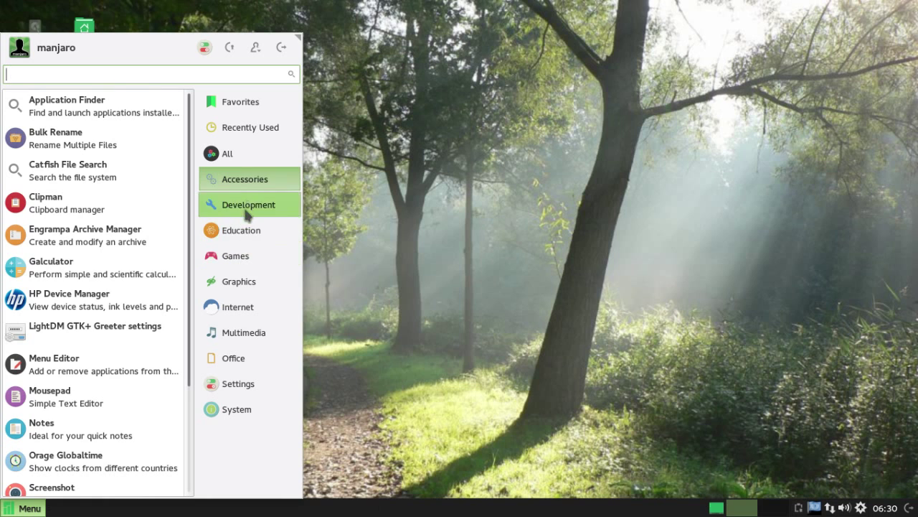
pyautogui.click(254, 259)
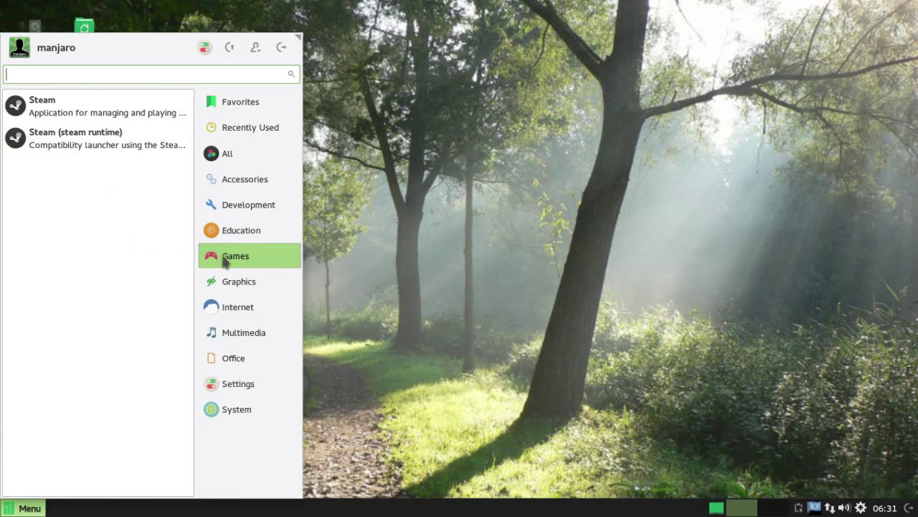
# - Browse the Graphics, Internet, Multimedia, Office, Settings and Accessories categories, then close the menu
pyautogui.click(246, 284)
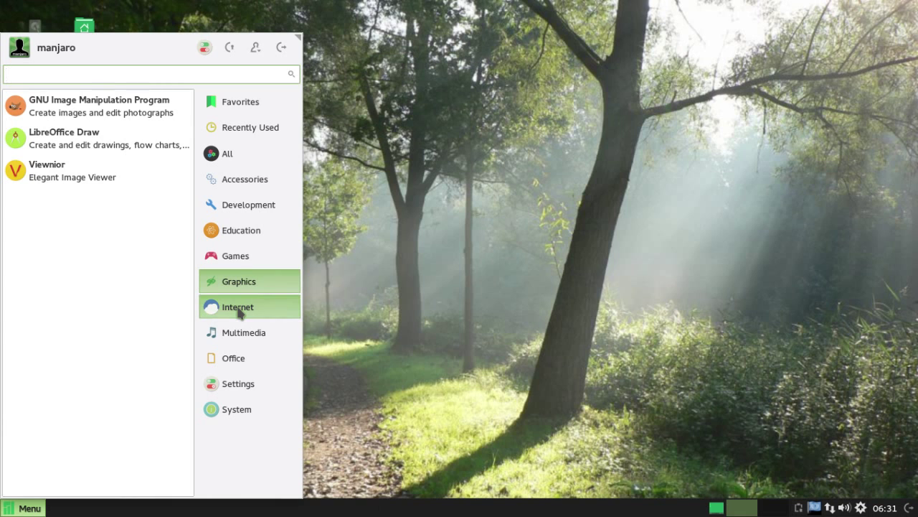
pyautogui.click(237, 308)
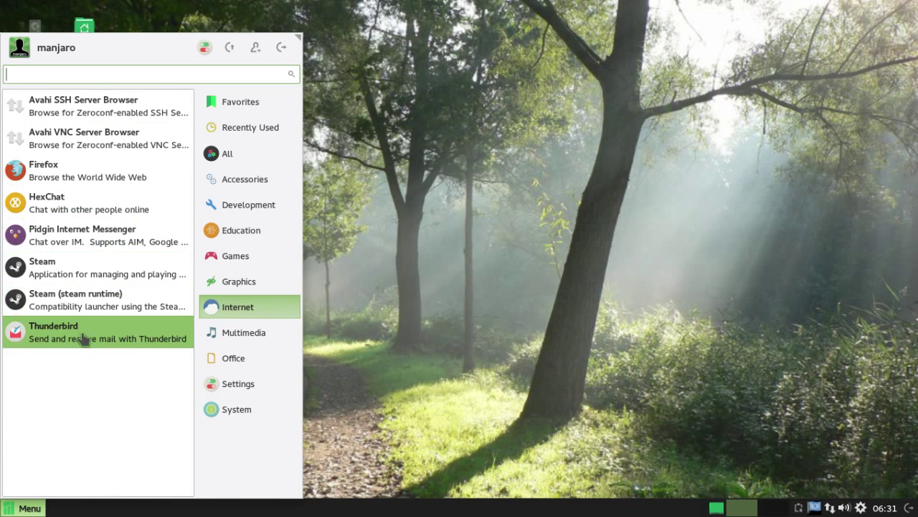
pyautogui.click(244, 332)
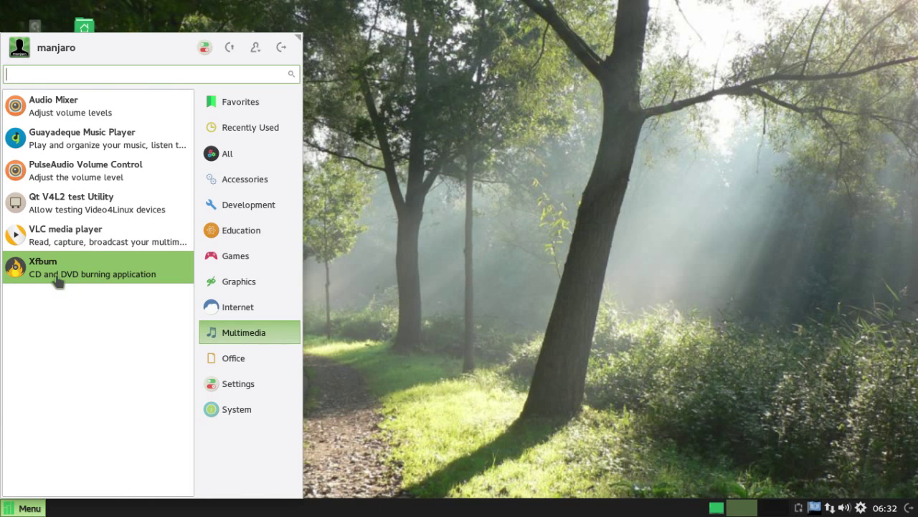
pyautogui.click(262, 359)
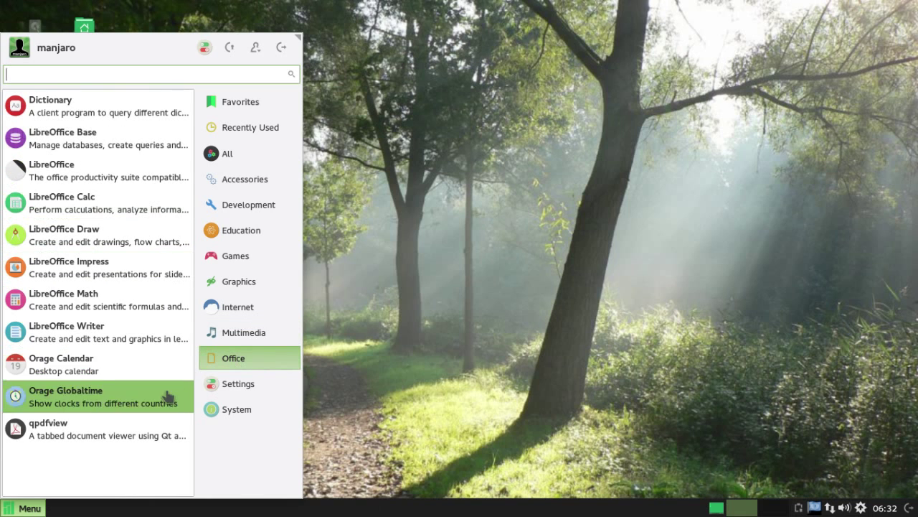
pyautogui.click(244, 387)
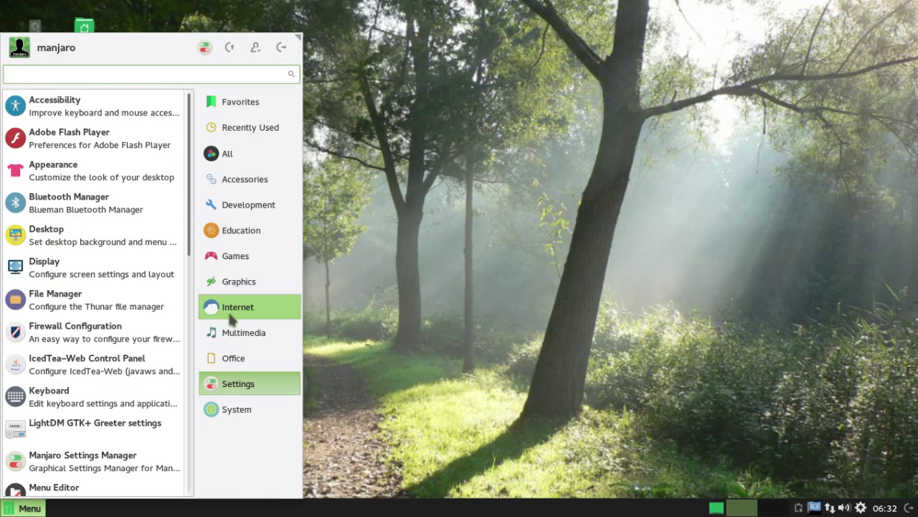
pyautogui.moveTo(189, 228); pyautogui.dragTo(199, 211)
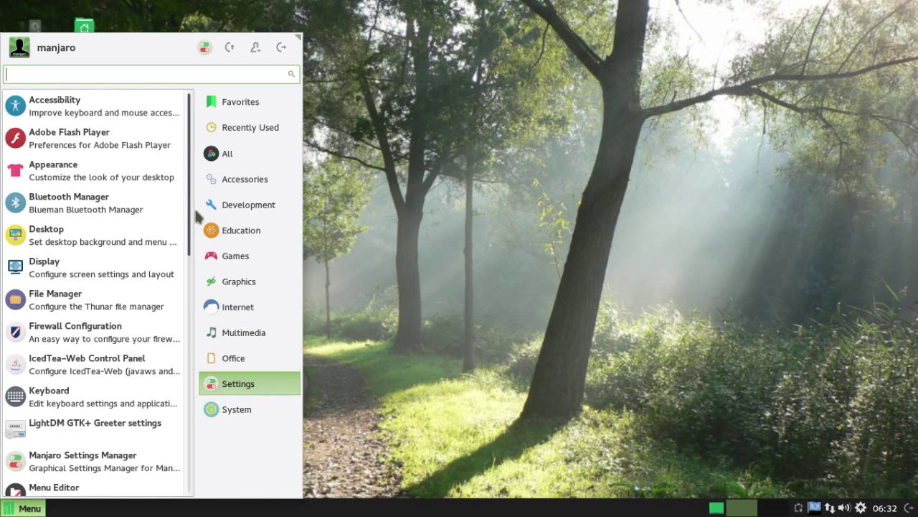
pyautogui.click(248, 182)
pyautogui.click(359, 187)
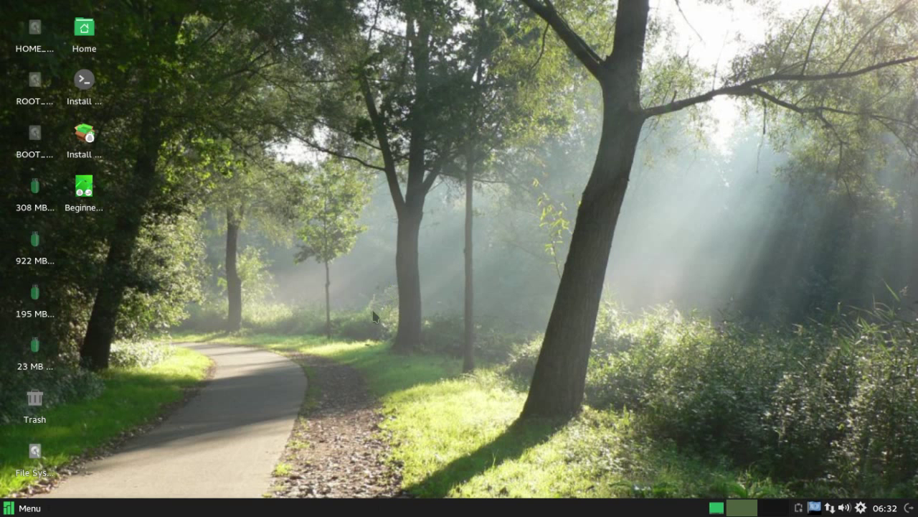
# - Reopen the application menu and browse Settings, Internet, Graphics, Games and Education
pyautogui.click(40, 513)
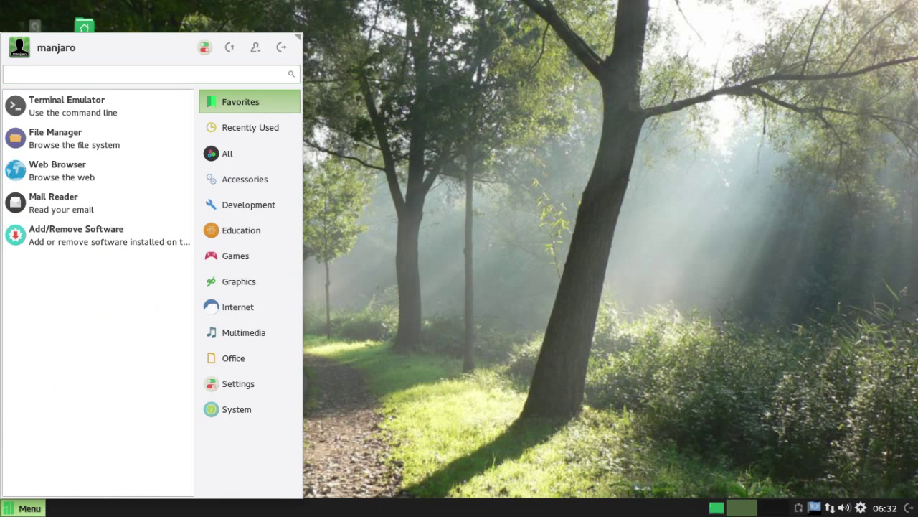
pyautogui.click(21, 511)
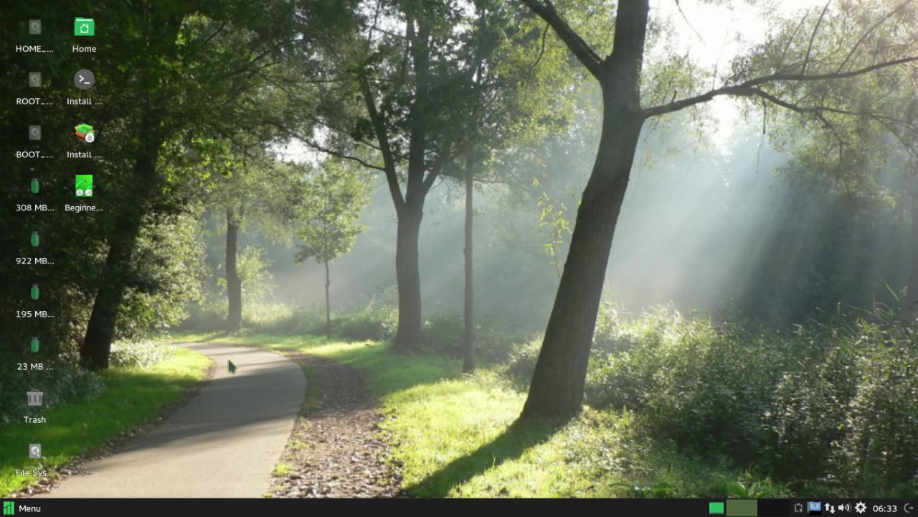
pyautogui.click(39, 508)
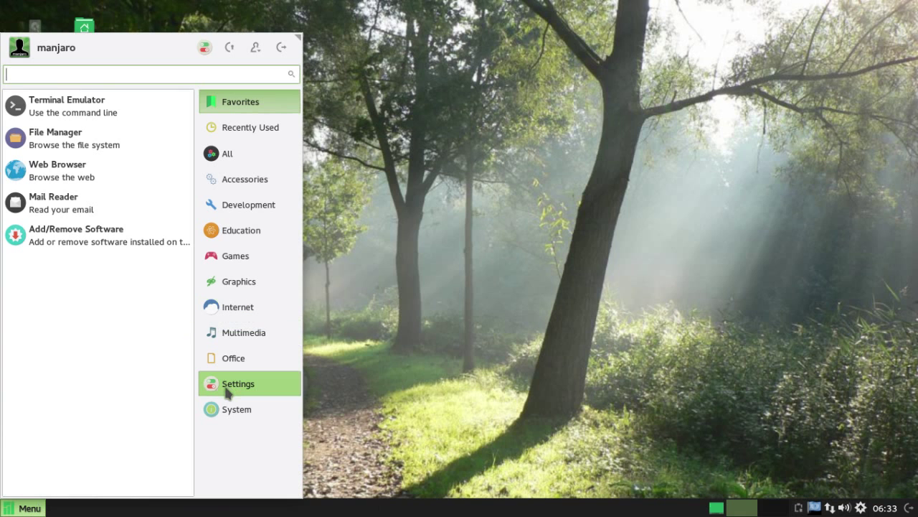
pyautogui.click(227, 390)
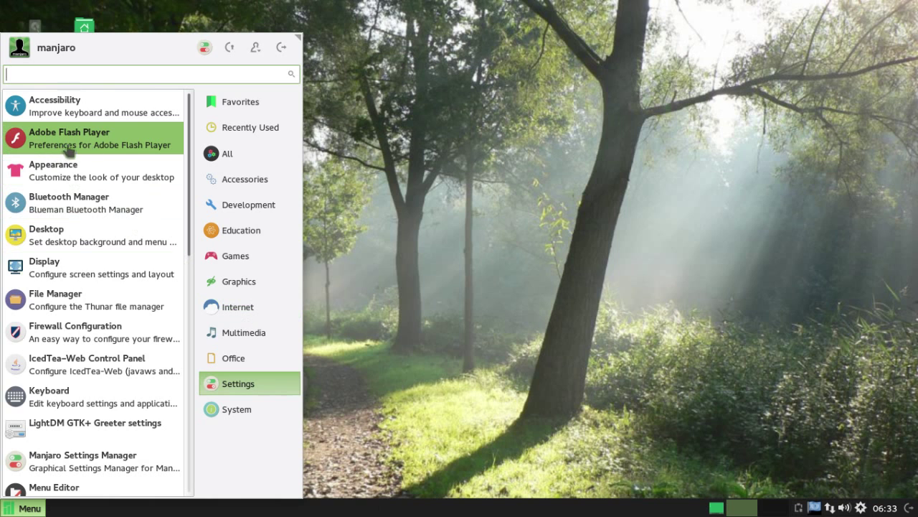
pyautogui.click(246, 317)
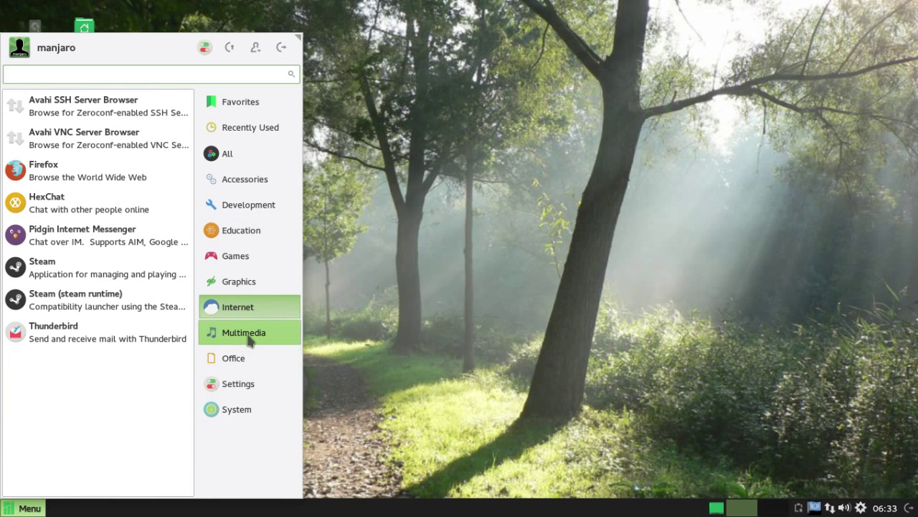
pyautogui.click(244, 287)
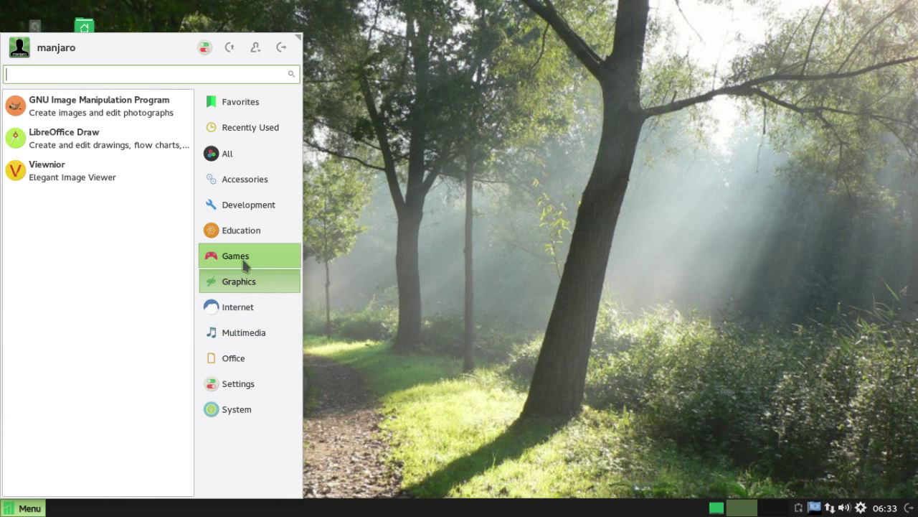
pyautogui.click(245, 256)
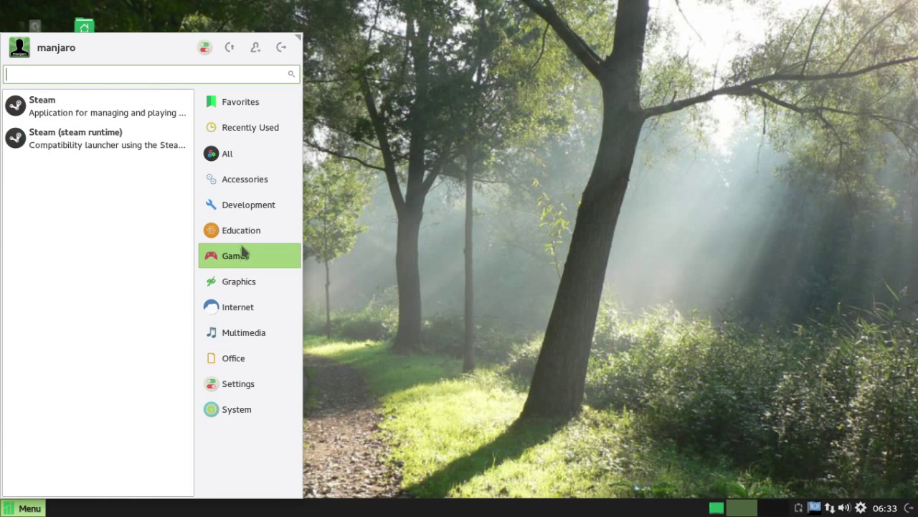
pyautogui.click(242, 237)
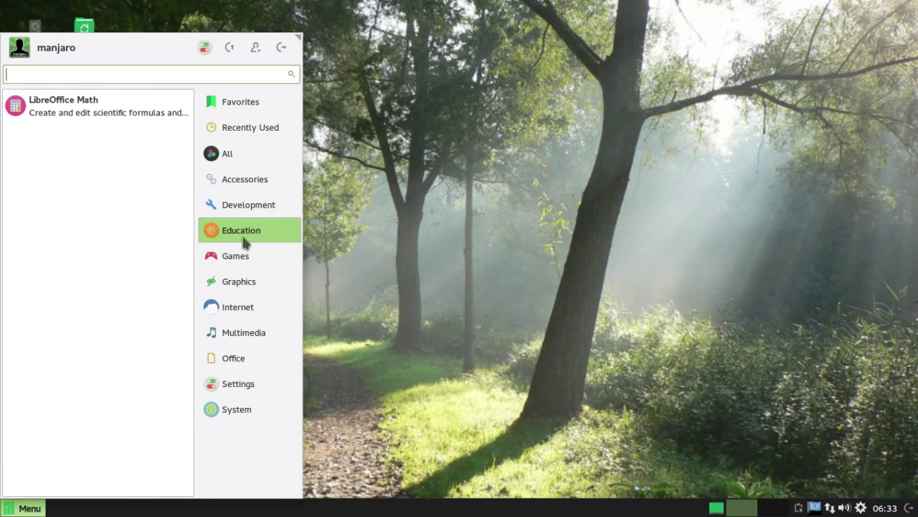
# - Continue through Internet, Multimedia, Accessories, Development, Education, Settings and System categories
pyautogui.click(246, 309)
pyautogui.click(241, 337)
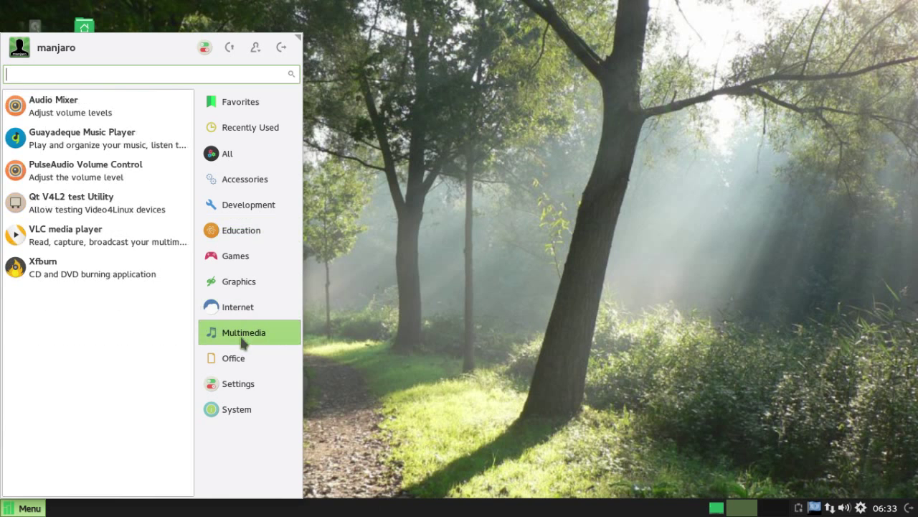
pyautogui.click(240, 180)
pyautogui.click(241, 206)
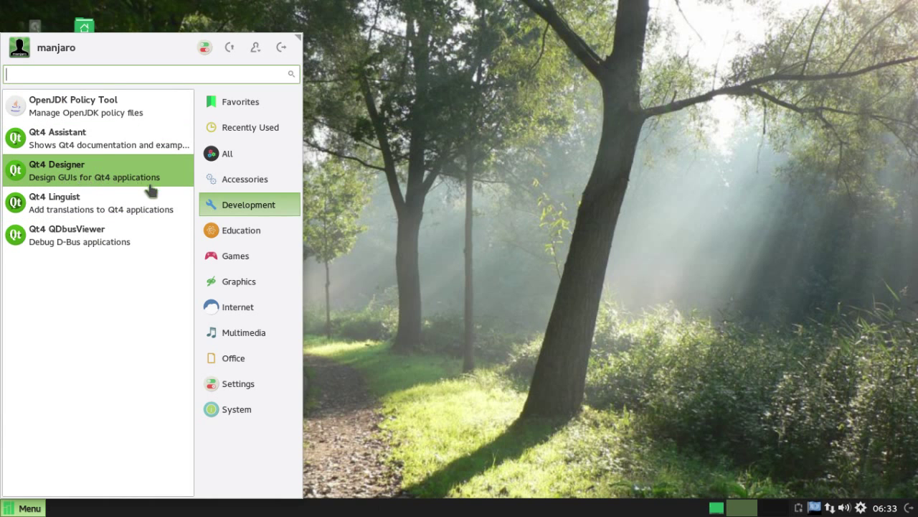
pyautogui.click(253, 237)
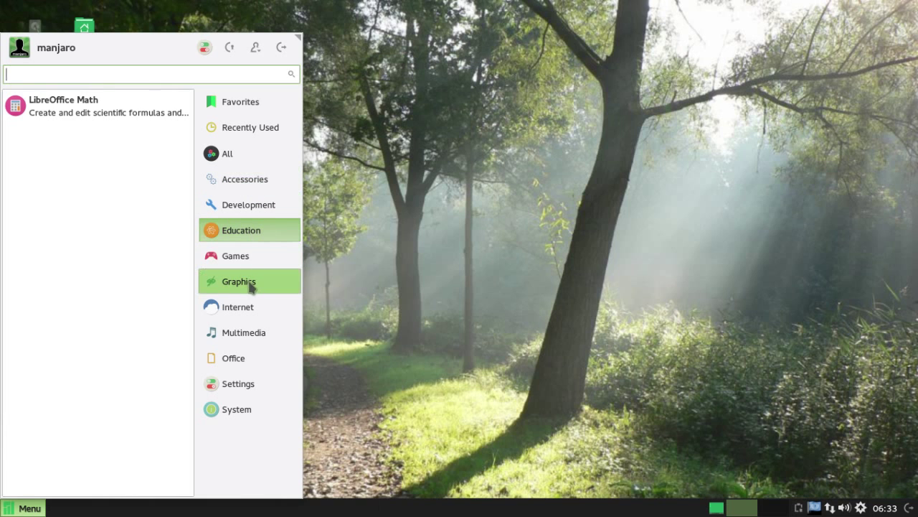
pyautogui.click(246, 387)
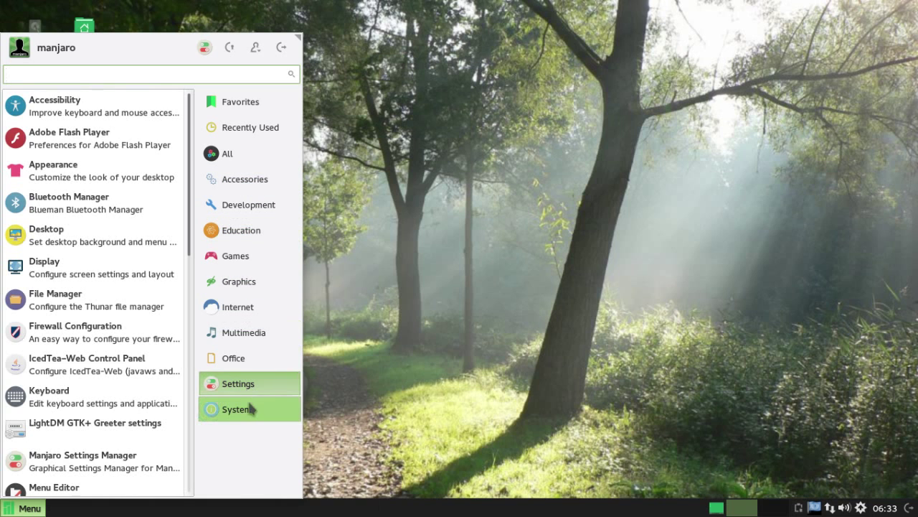
pyautogui.click(245, 408)
# - Launch Add/Remove Software, maximize Pamac, and search for simplescreenrecorder
pyautogui.click(92, 106)
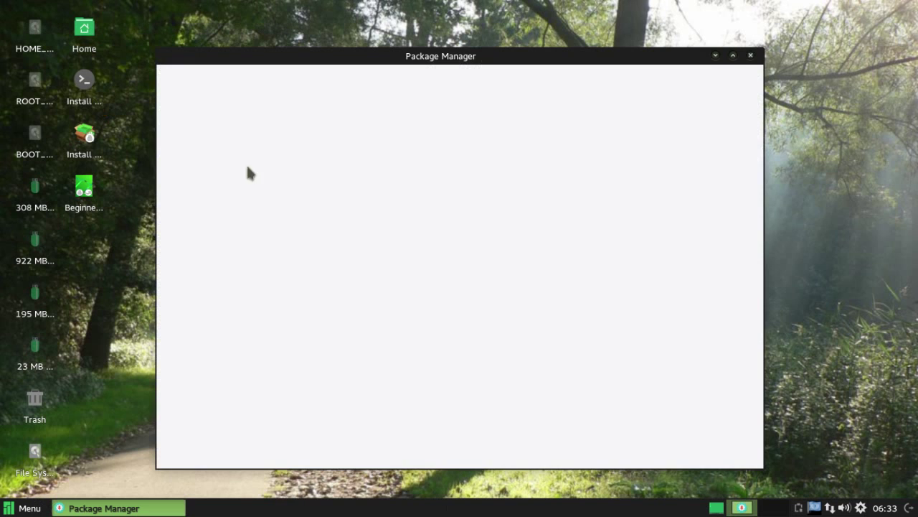
pyautogui.doubleClick(404, 55)
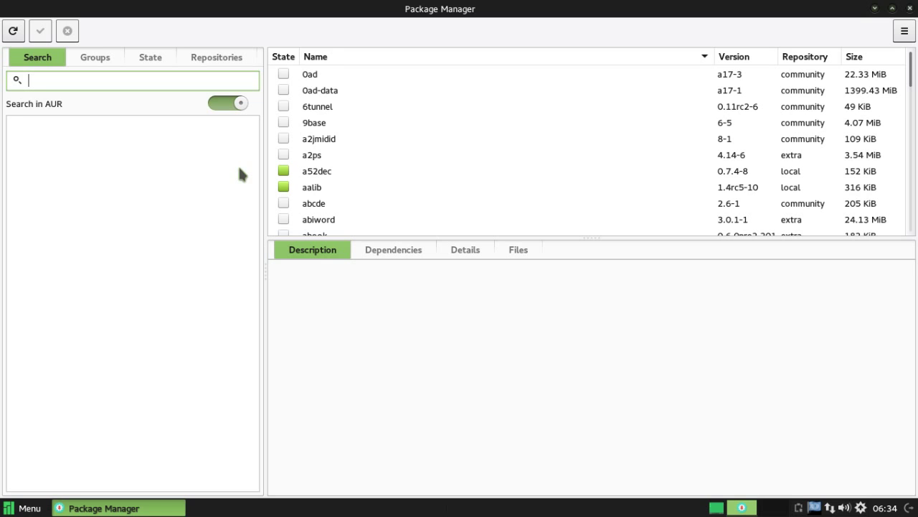
pyautogui.write('simplescreenrecorder')
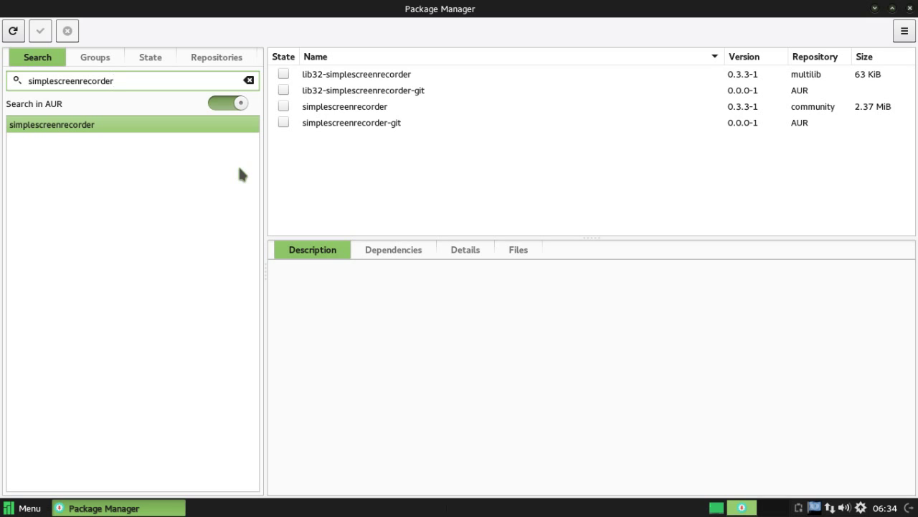
# - View the simplescreenrecorder 0.3.3-1 description, then select the search text
pyautogui.click(364, 108)
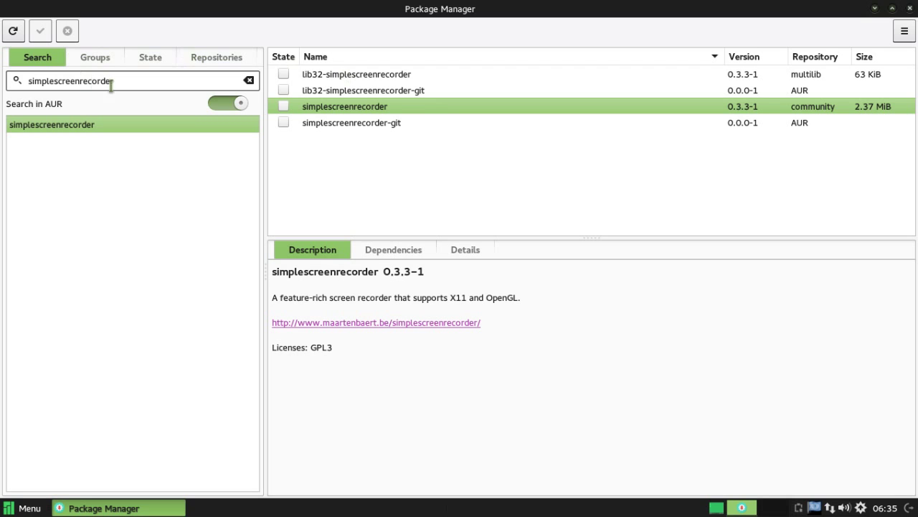
pyautogui.click(134, 84)
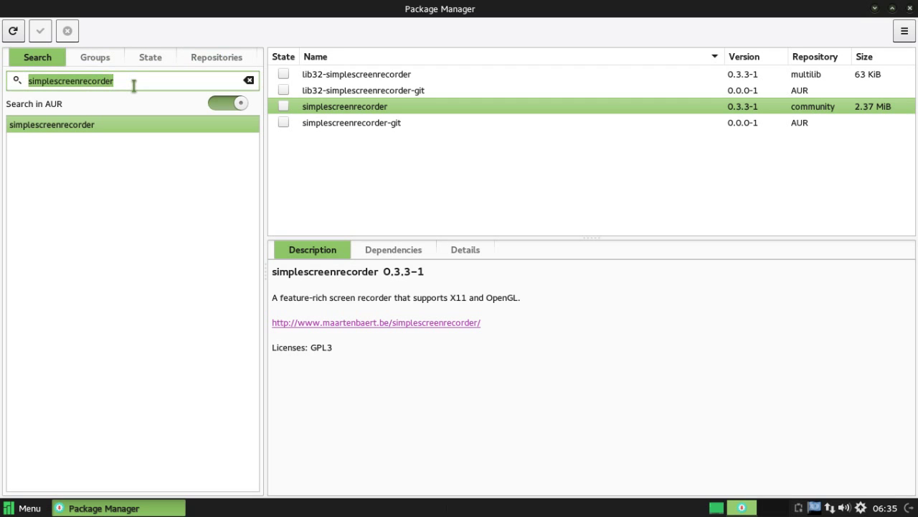
# - Replace the search with obs and scroll to the obs-studio-git and obsession results
pyautogui.press('BackSpace')
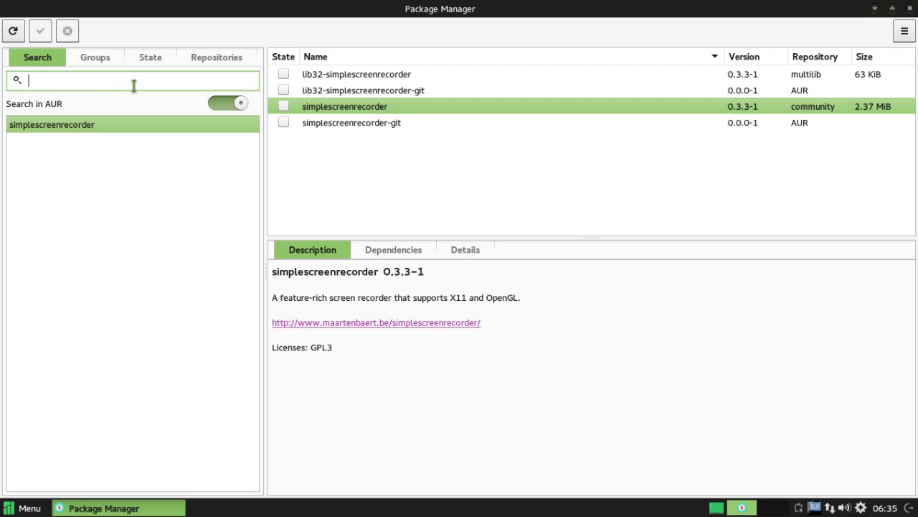
pyautogui.write('obs')
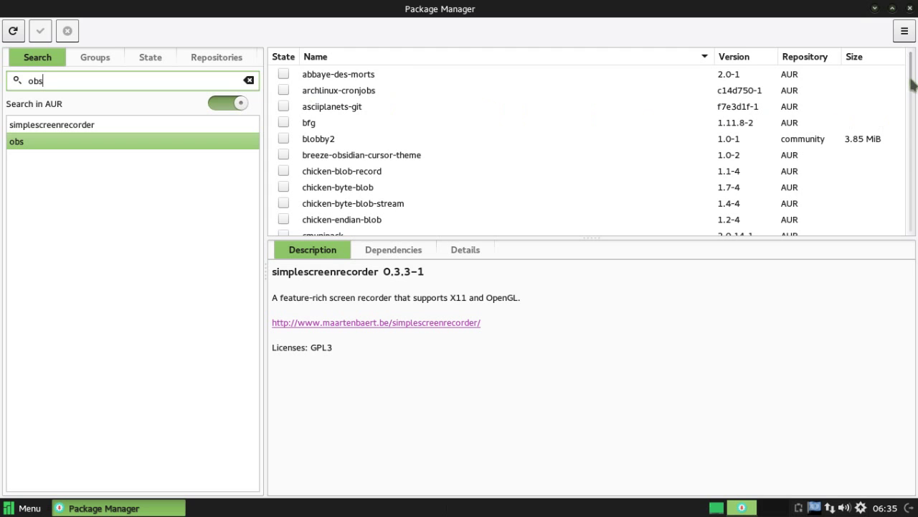
pyautogui.moveTo(913, 82); pyautogui.dragTo(906, 138)
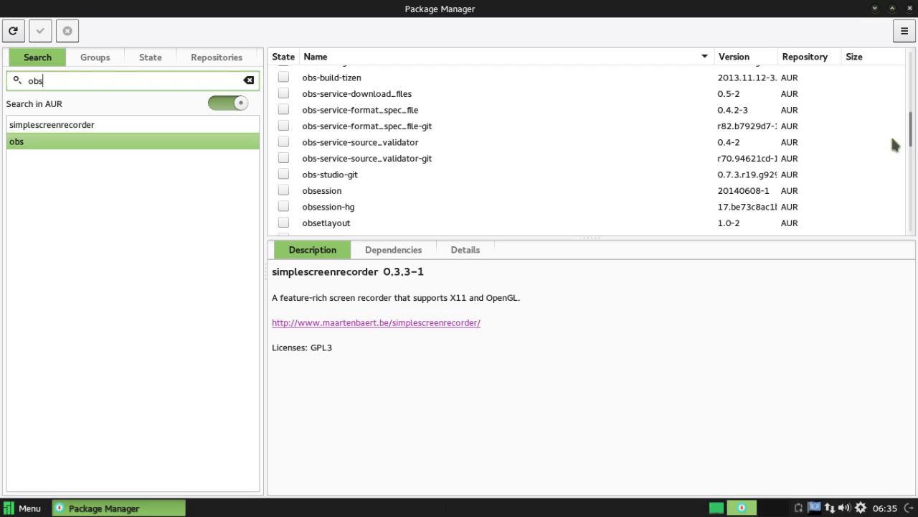
pyautogui.scroll(1, 913, 136)
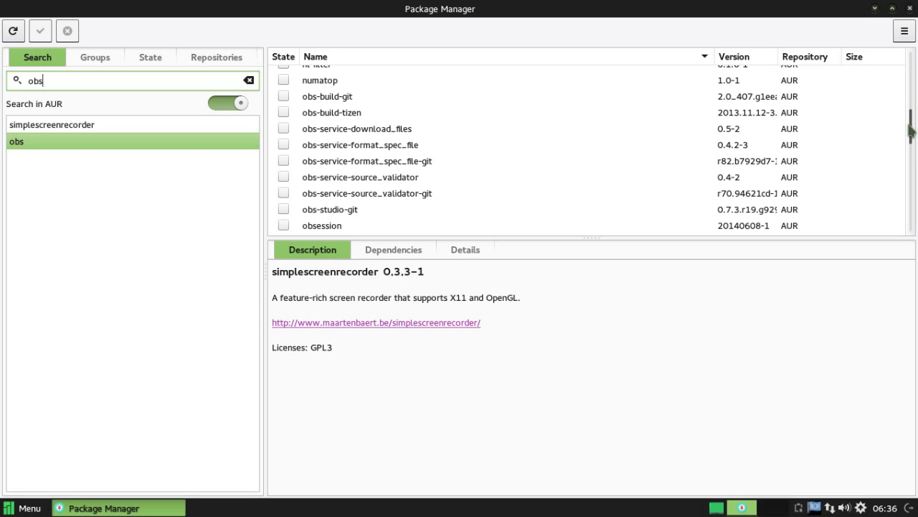
# - View the obs-studio-git package details, then recall the simplescreenrecorder and obs searches from history
pyautogui.click(328, 218)
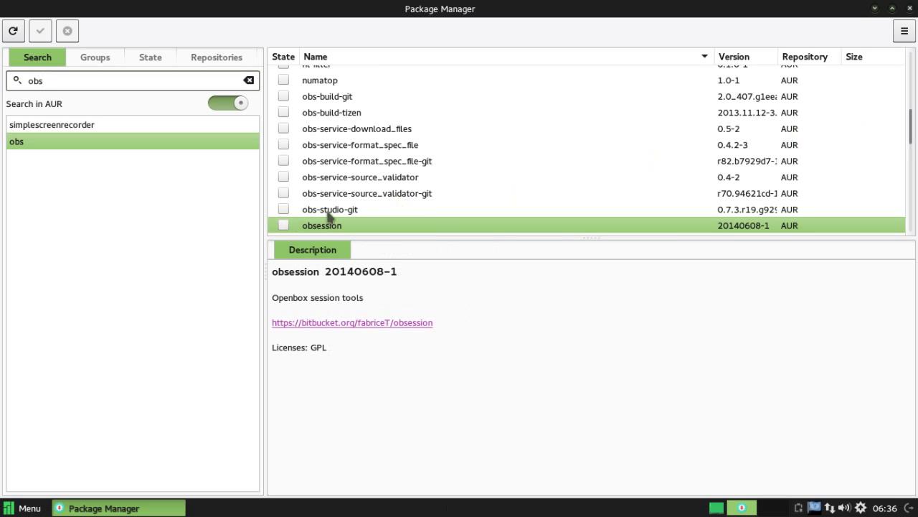
pyautogui.click(327, 212)
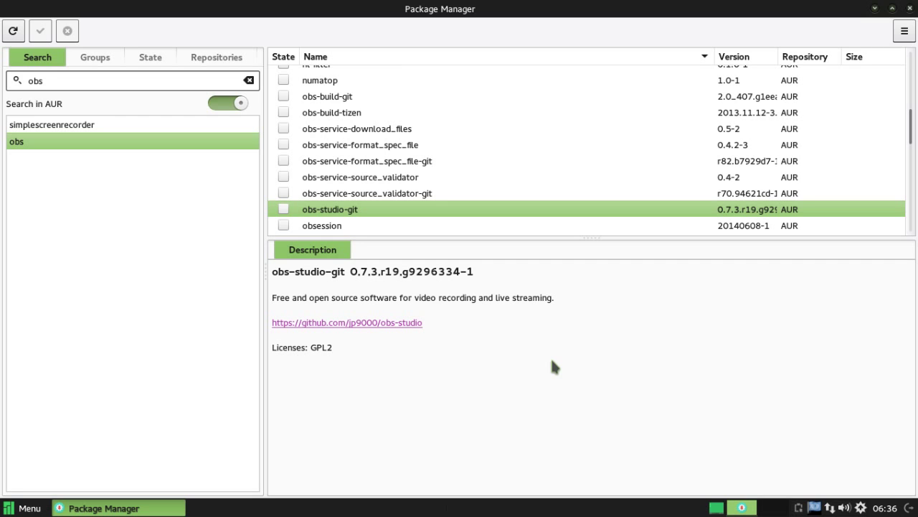
pyautogui.click(178, 126)
pyautogui.click(175, 143)
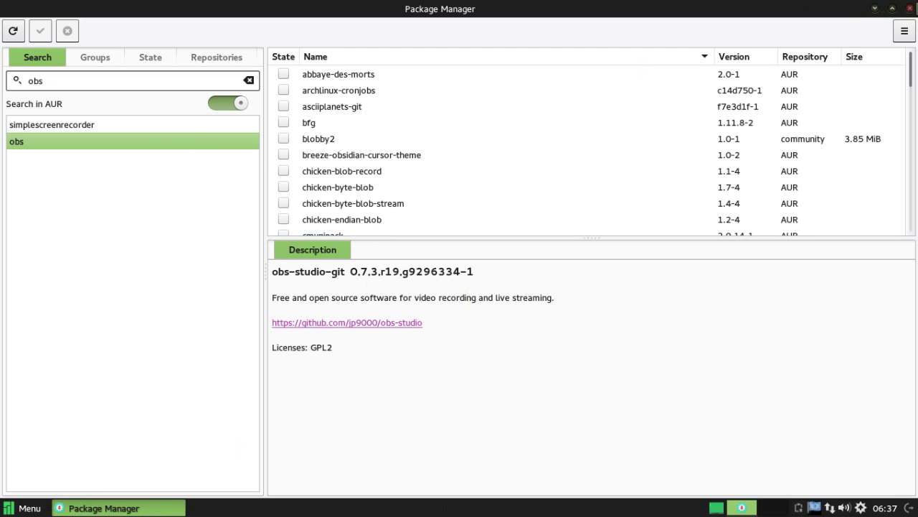
# - Close the Pamac Package Manager window to return to the desktop
pyautogui.click(910, 8)
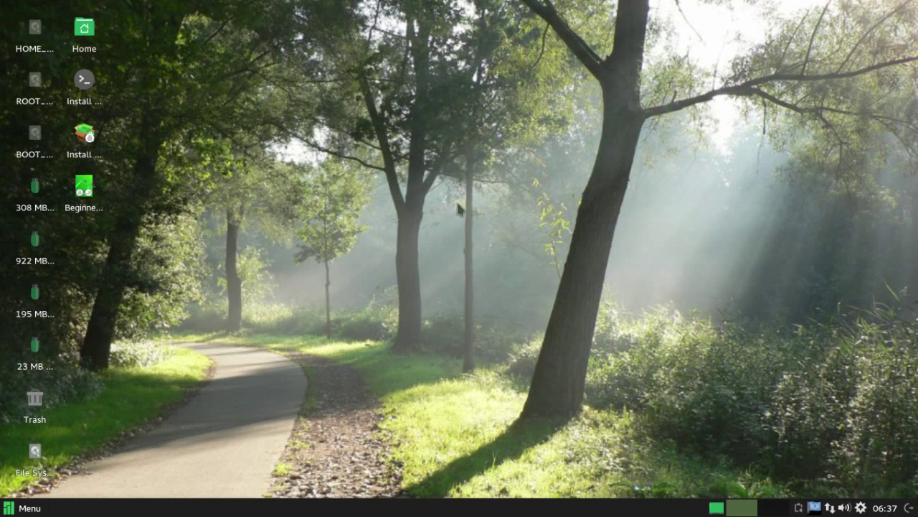